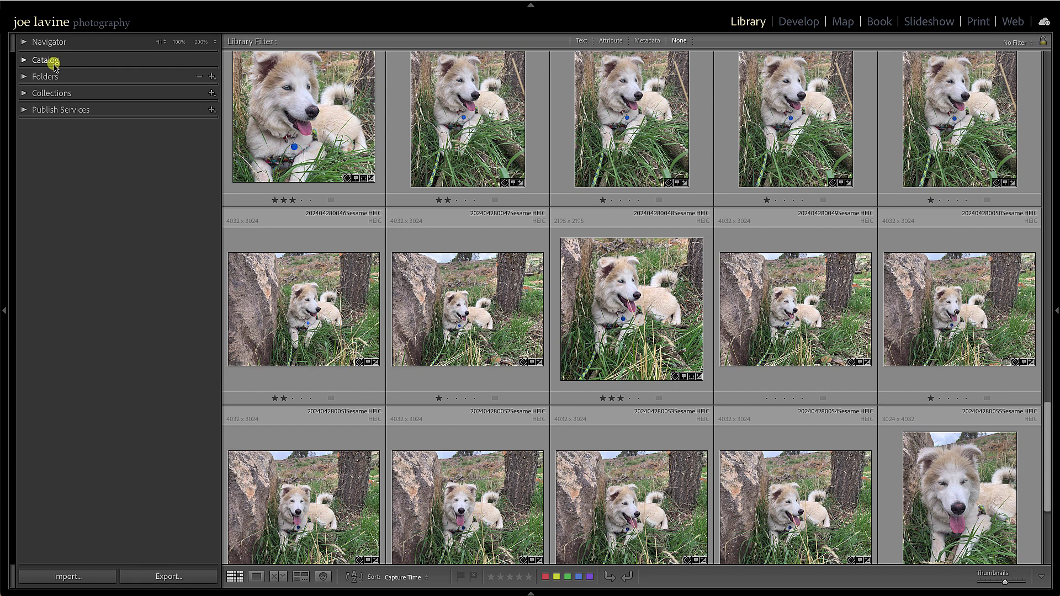
Expand the Catalog and Folders panels to reveal the Pictures tree down to 20240428Sesame.
click(22, 61)
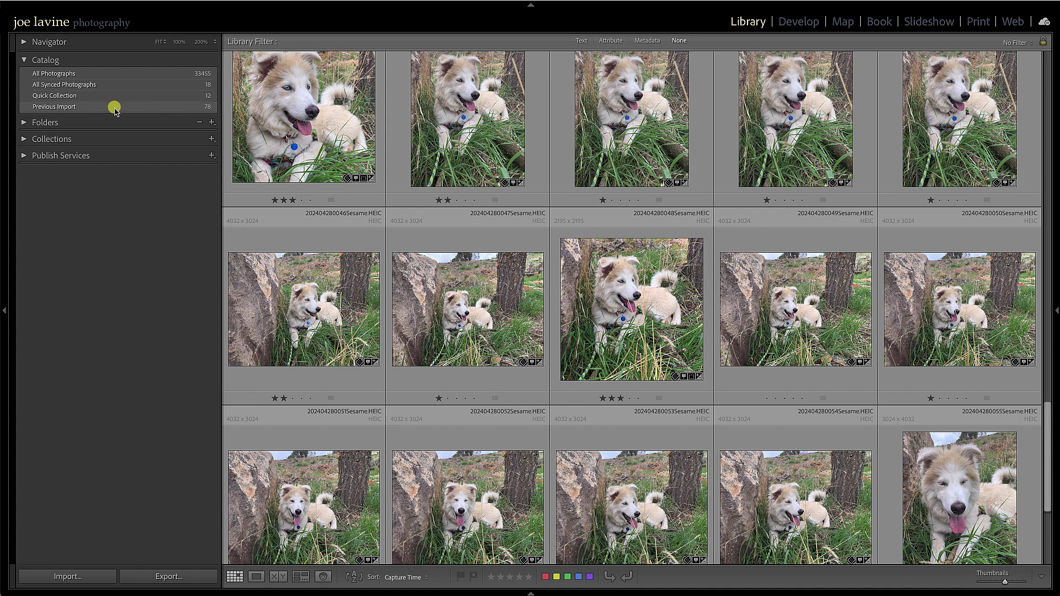
click(23, 122)
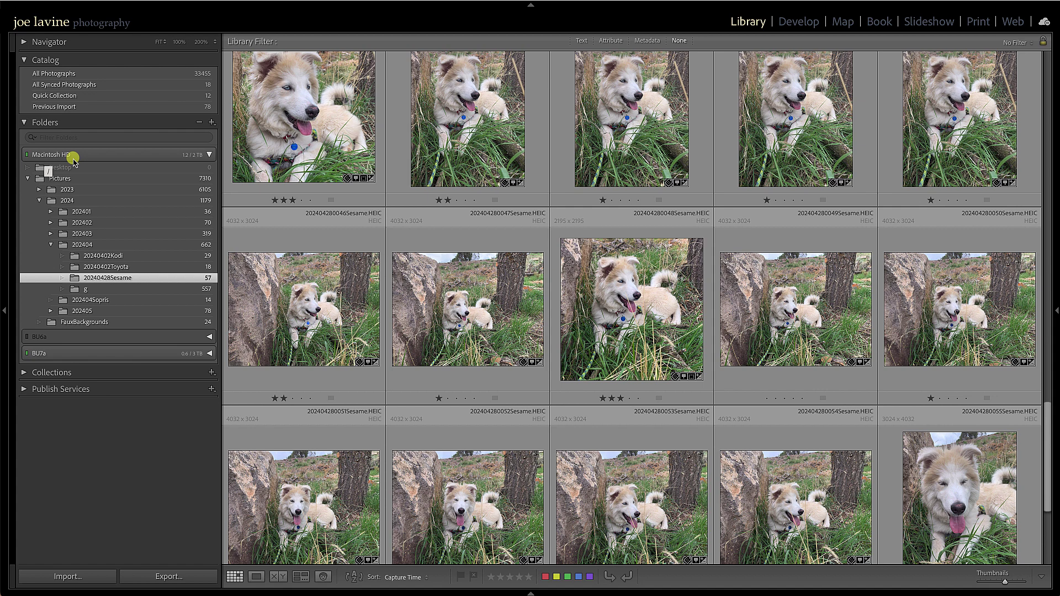
Show the Pictures folder's photos and browse its 2023 month subfolders, then collapse the tree.
click(27, 179)
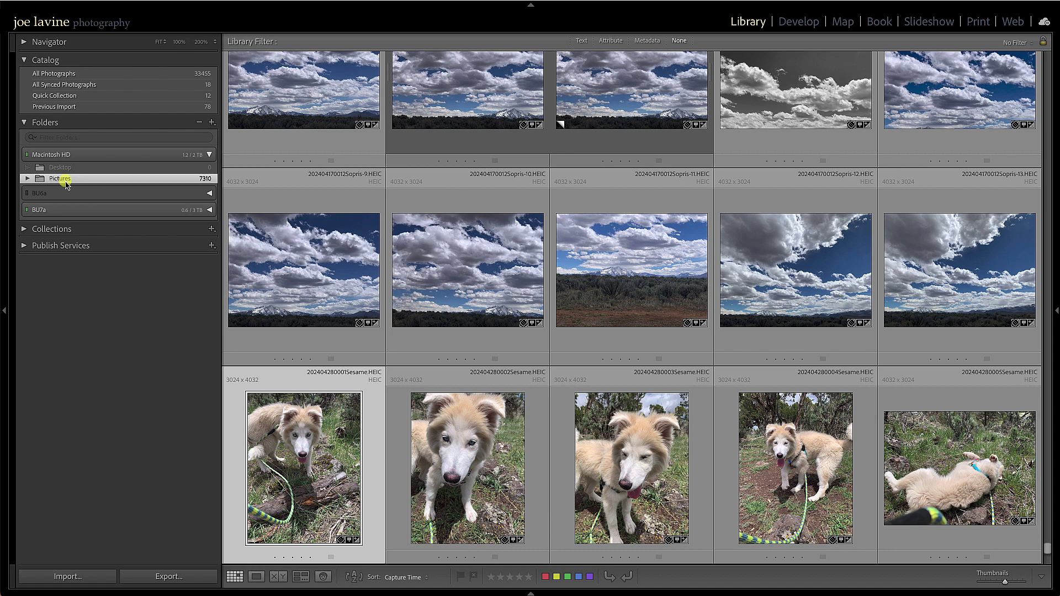
click(26, 178)
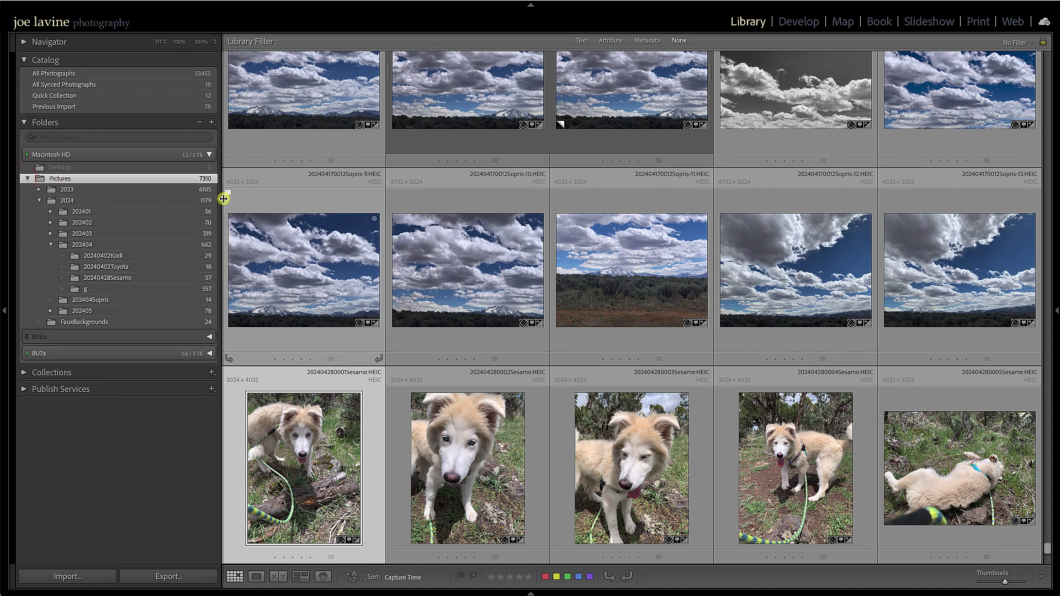
click(39, 190)
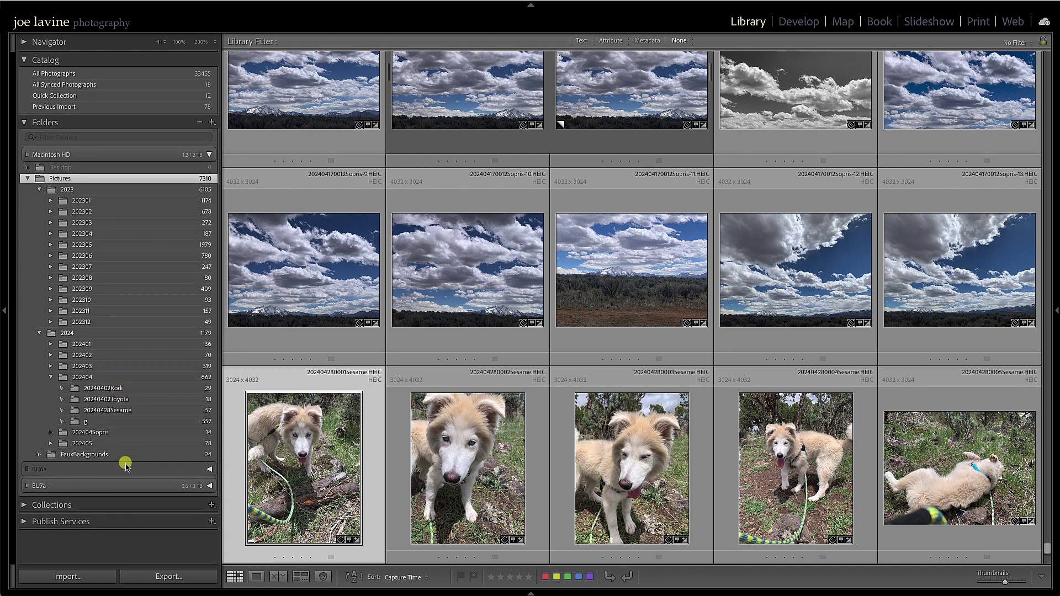
click(27, 178)
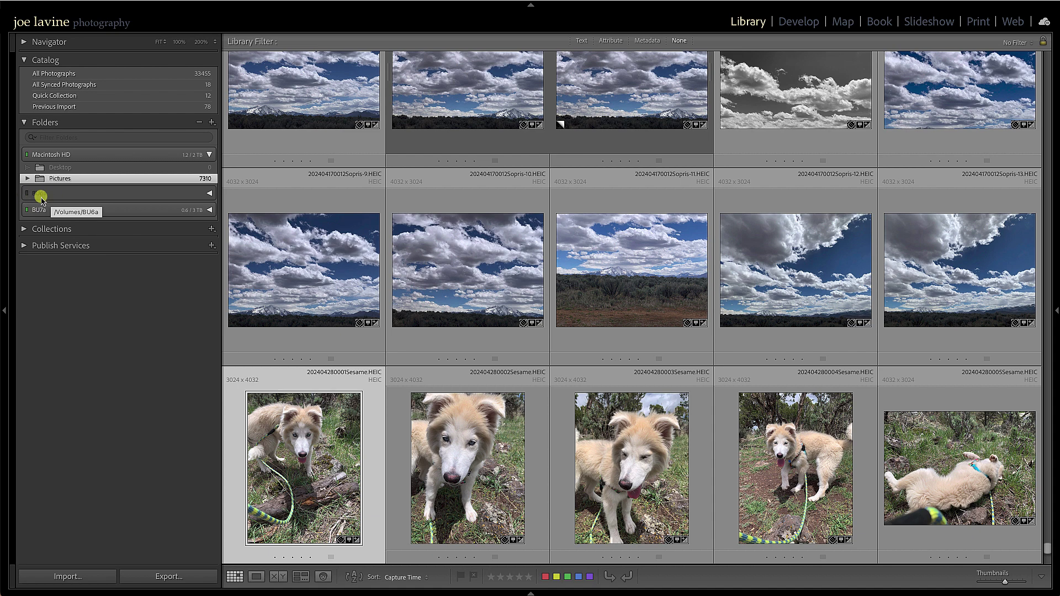
Expand the BU7a drive's folders, browse AAU_Build and iPhone_Images, and re-expand Pictures.
click(209, 193)
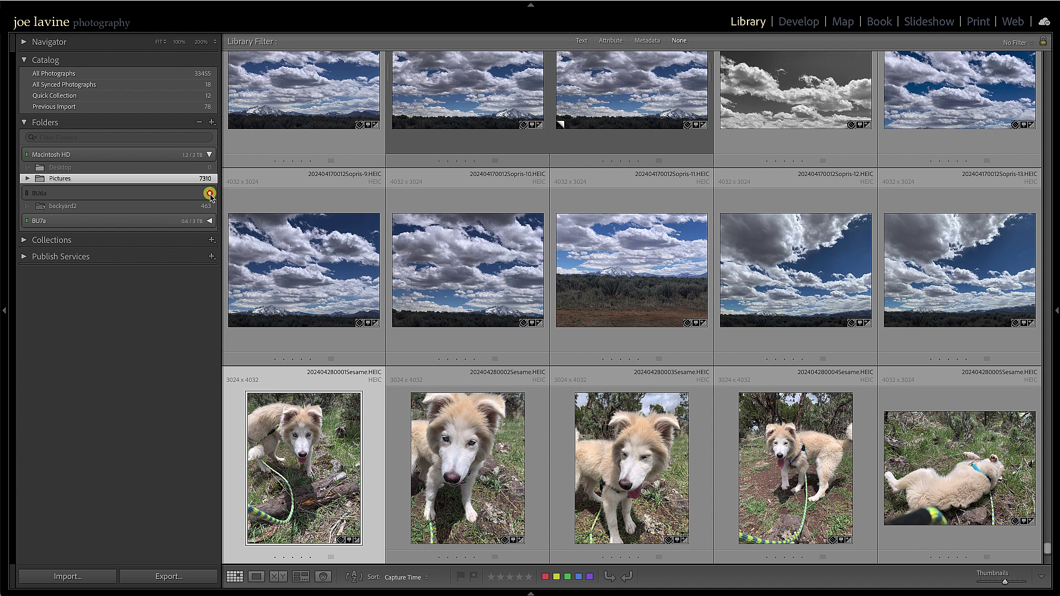
click(209, 194)
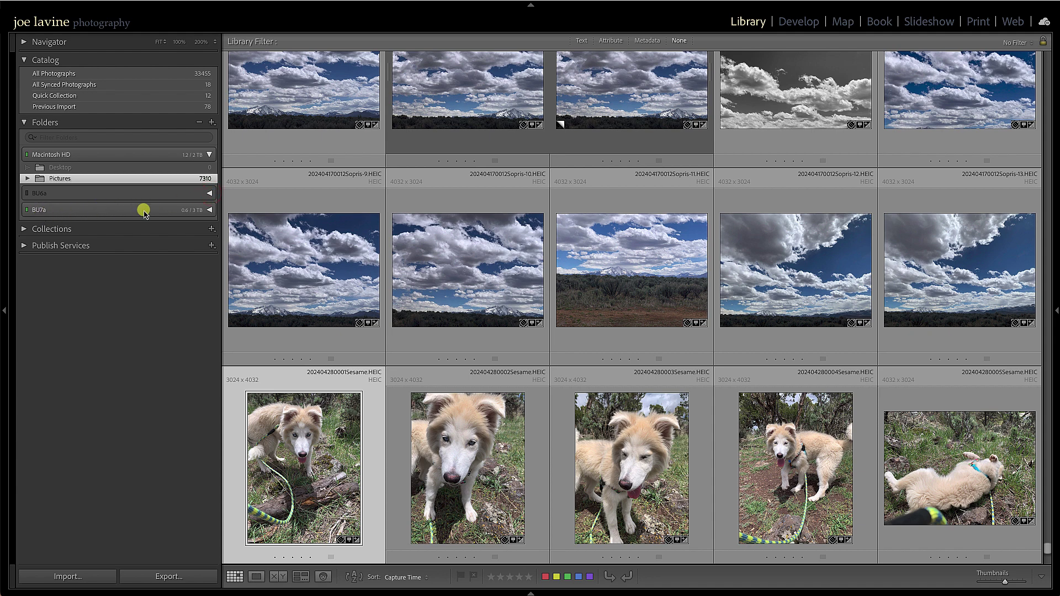
click(210, 210)
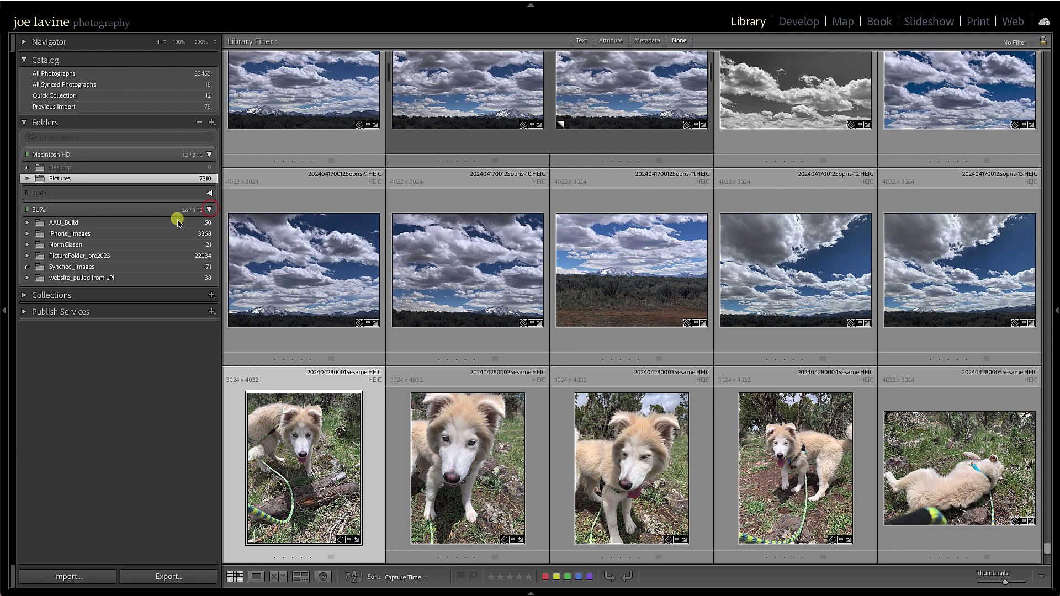
click(27, 223)
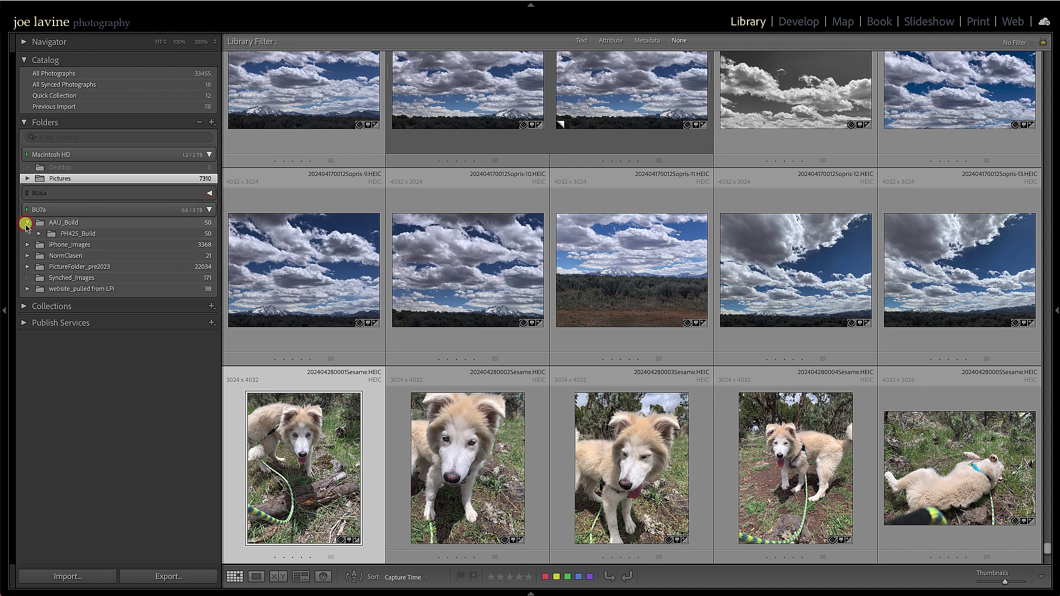
click(27, 245)
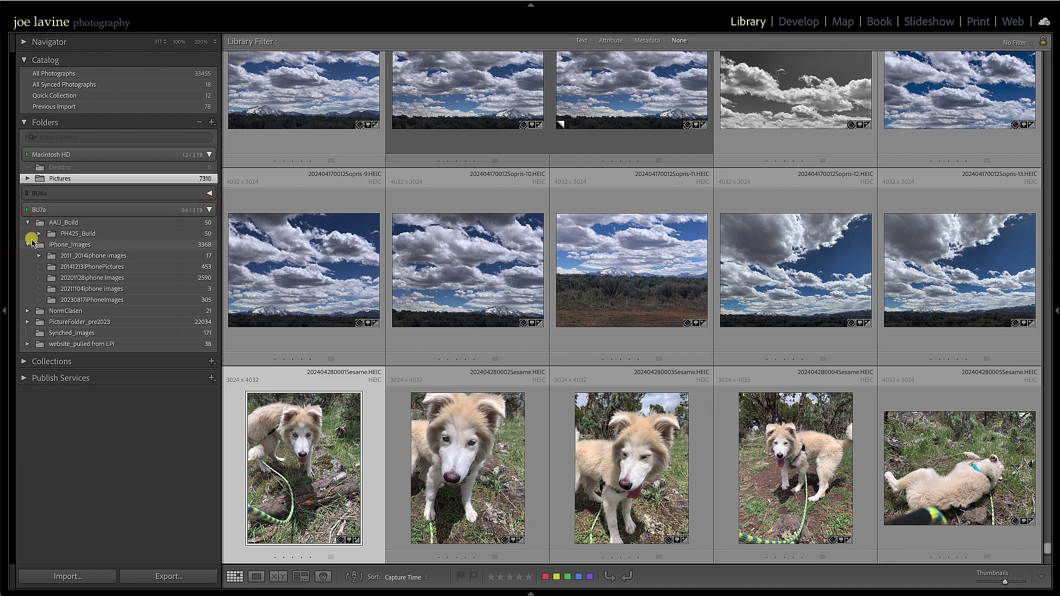
click(27, 245)
click(27, 223)
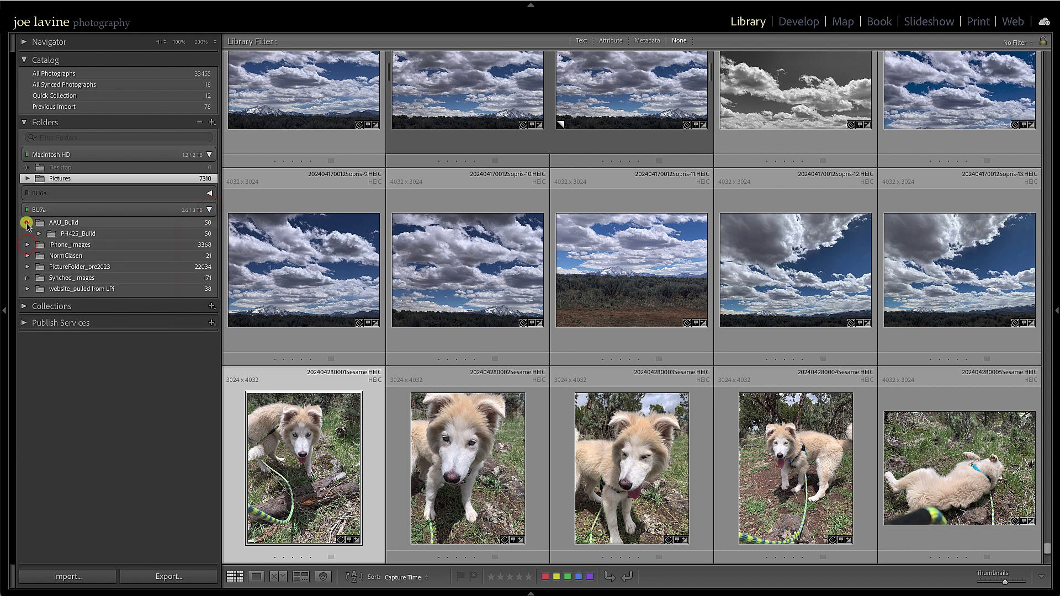
click(26, 178)
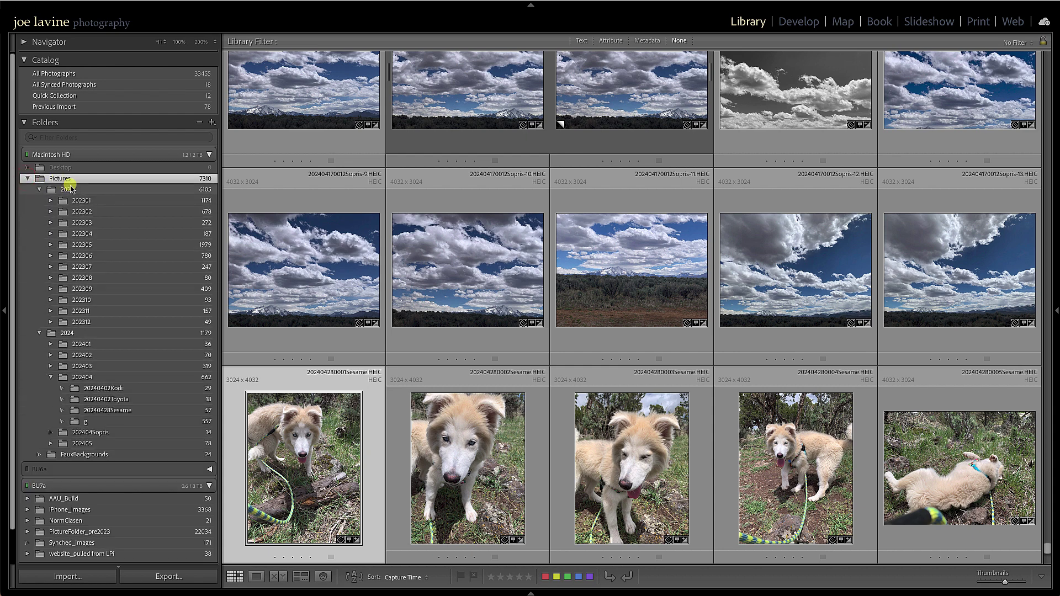
Reveal the 202301 folder in an enlarged Finder window, then expand 202301 in Lightroom.
right_click(80, 200)
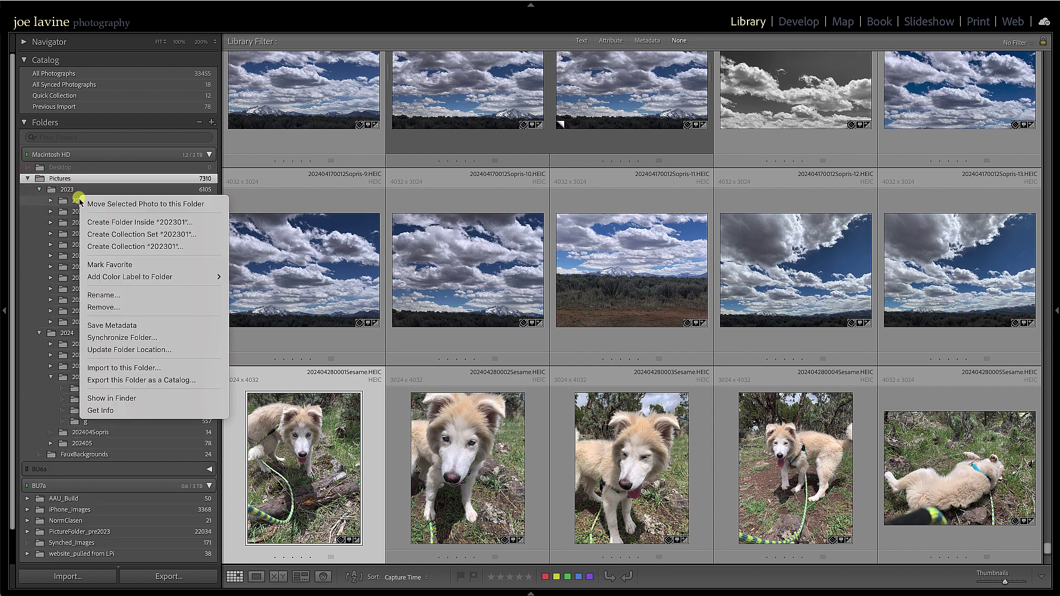
click(122, 397)
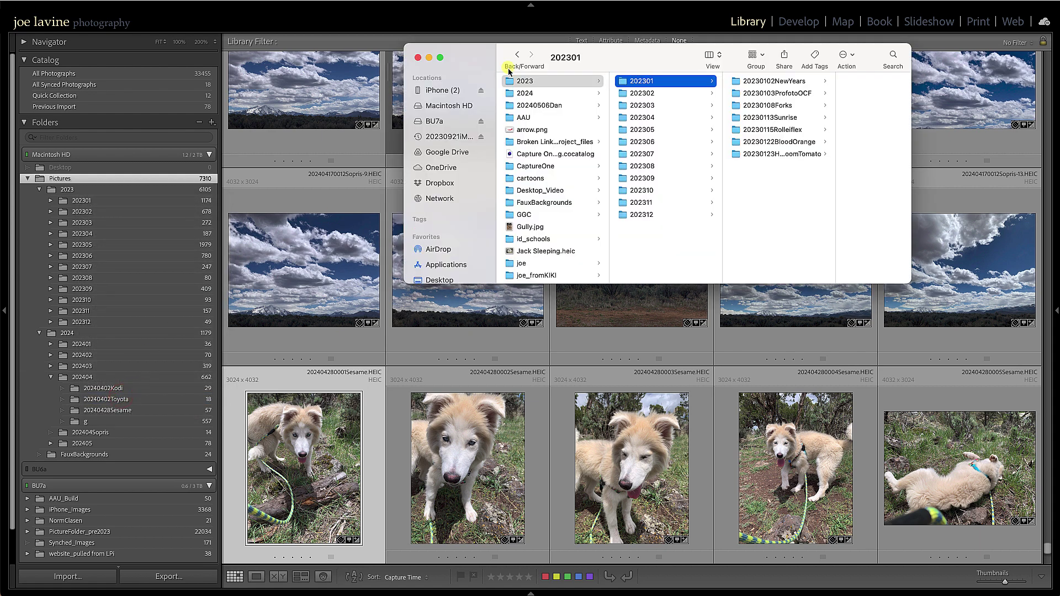
drag(468, 43, 264, 59)
drag(708, 278, 882, 375)
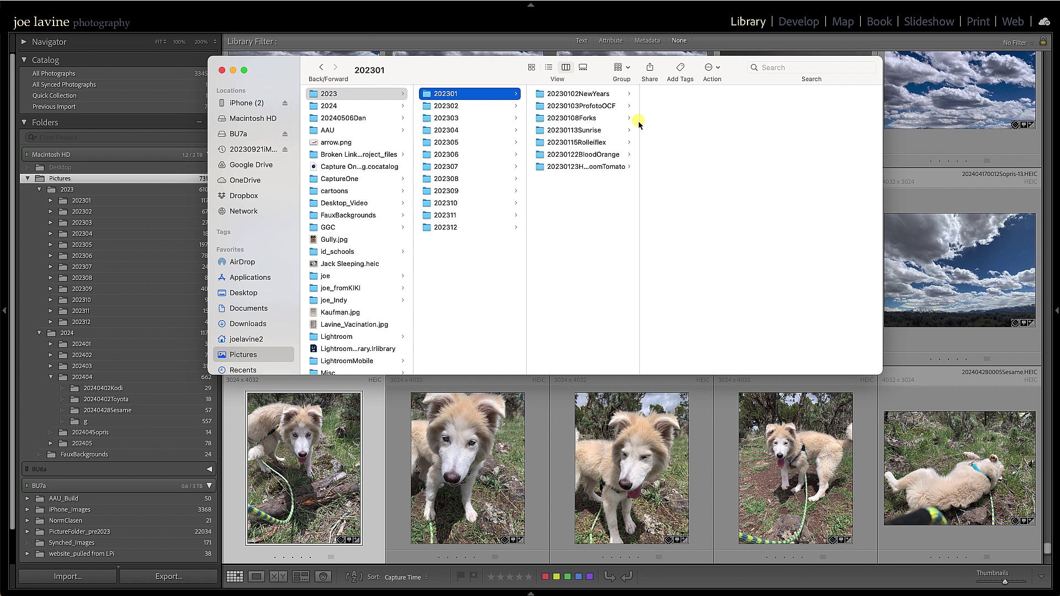
click(51, 201)
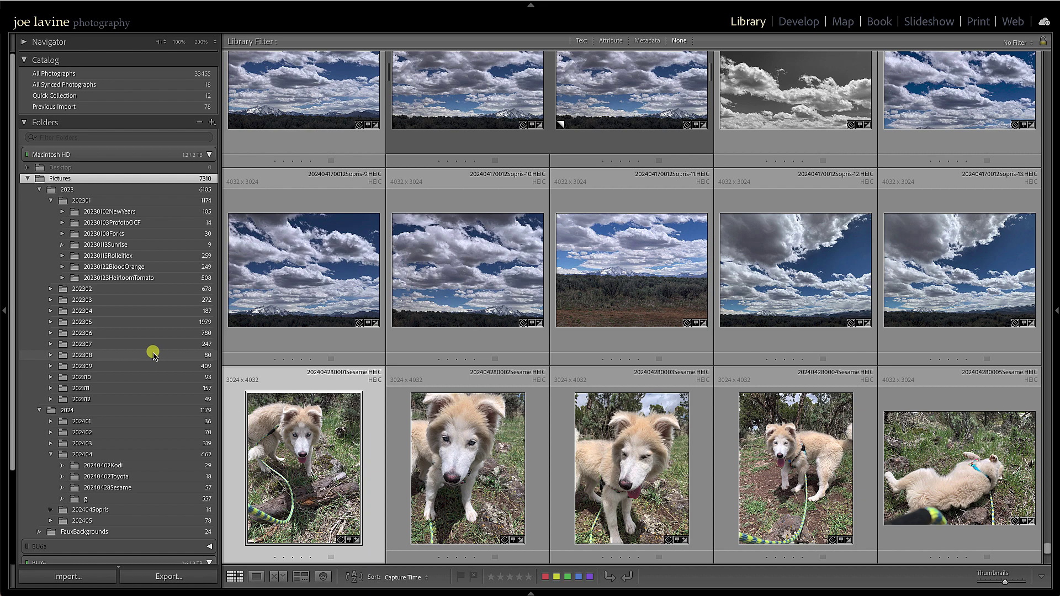
Browse the photos in the 20240428Sesame folder.
click(128, 490)
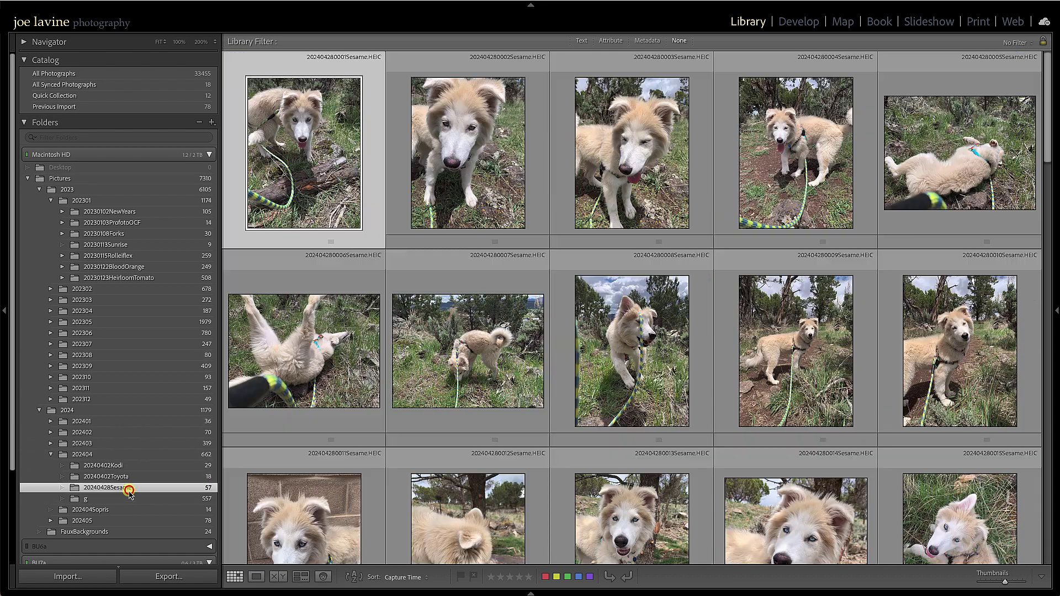
scroll(516, 325, down, 10)
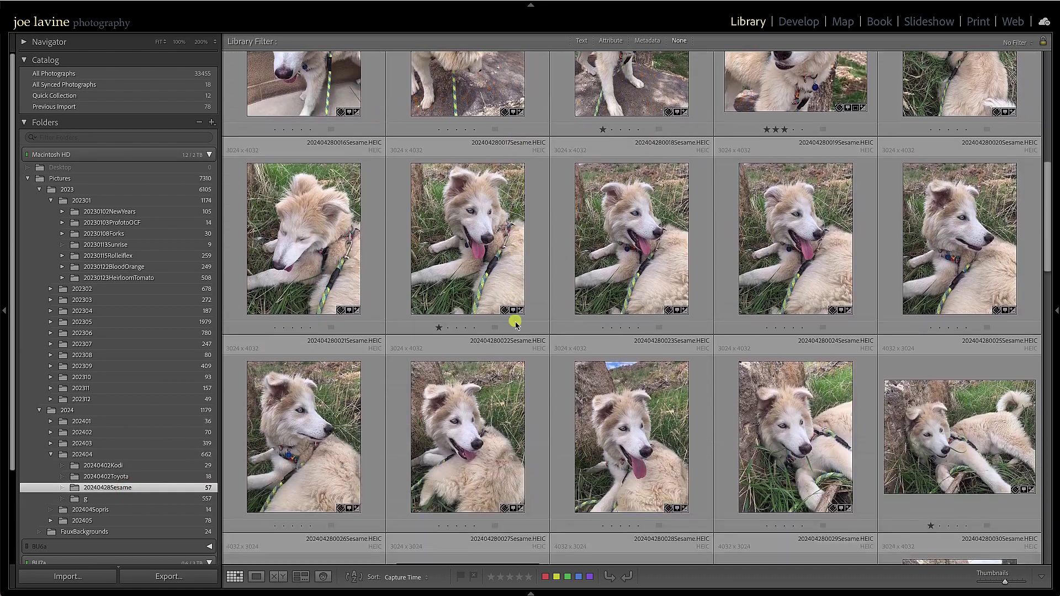
scroll(515, 324, down, 1)
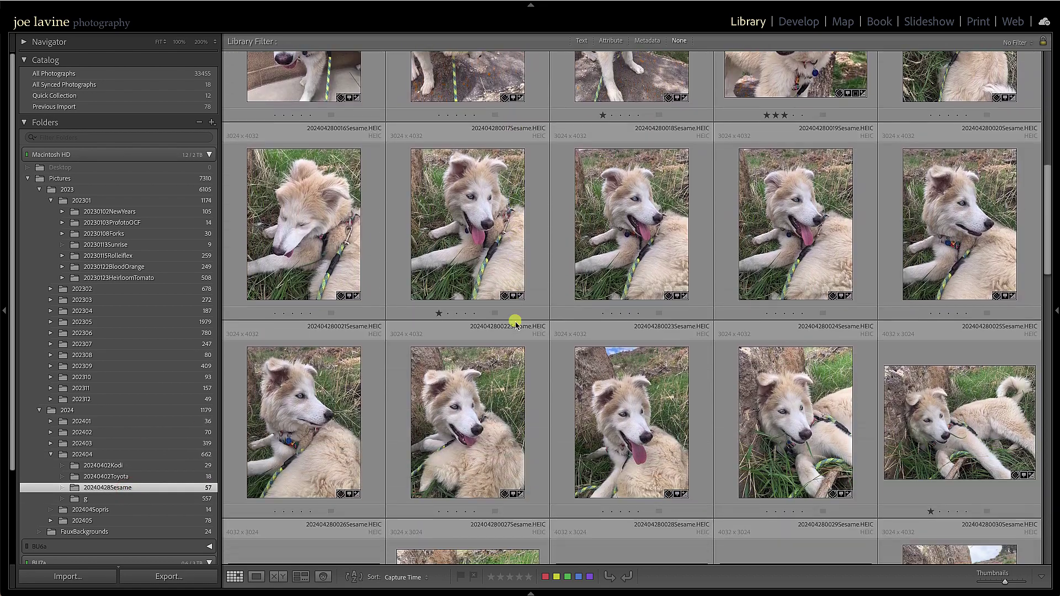
Collapse the Pictures folder and scroll through all its 7,310 photos.
click(27, 179)
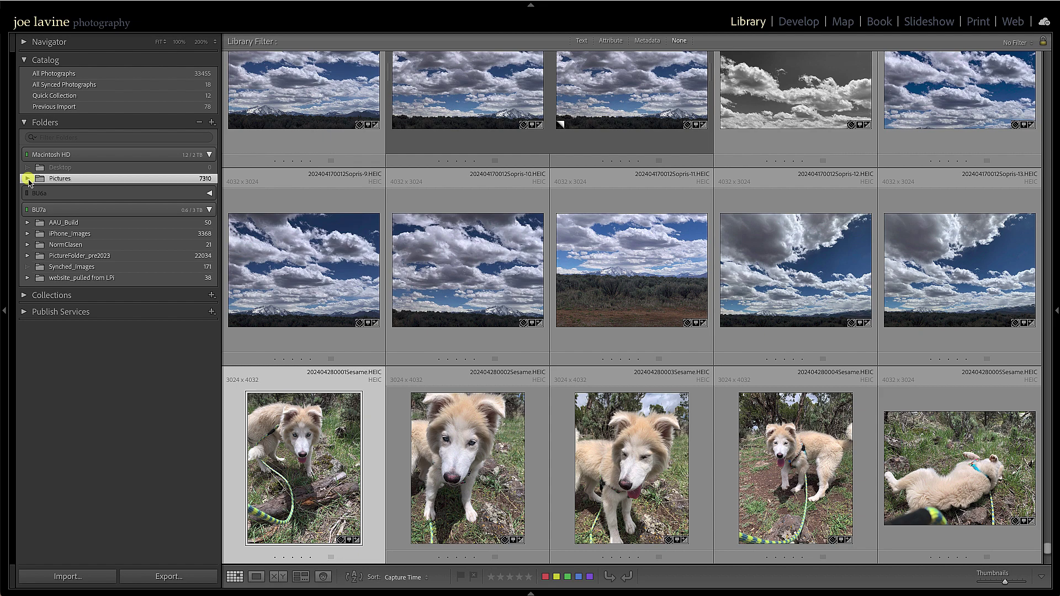
scroll(417, 263, down, 10)
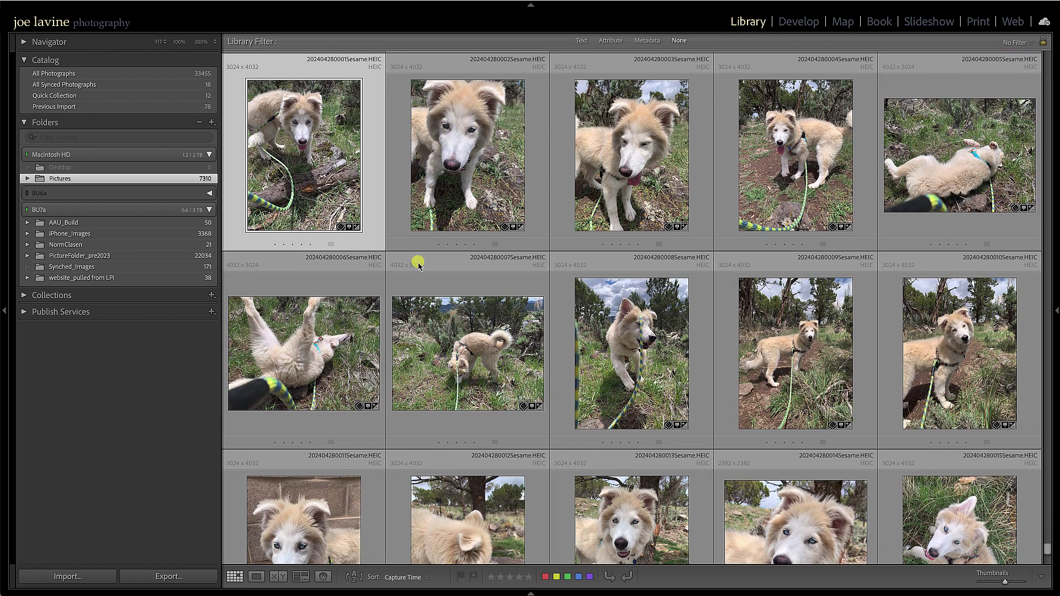
scroll(418, 265, down, 12)
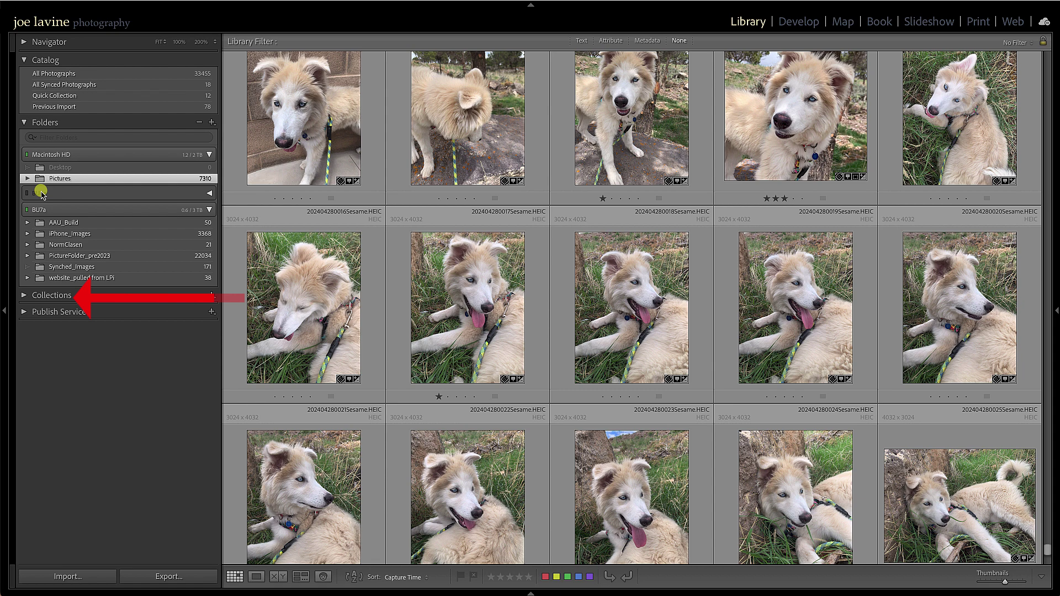
Create an empty collection named 'puppies magazine' without including the selected photos.
click(24, 295)
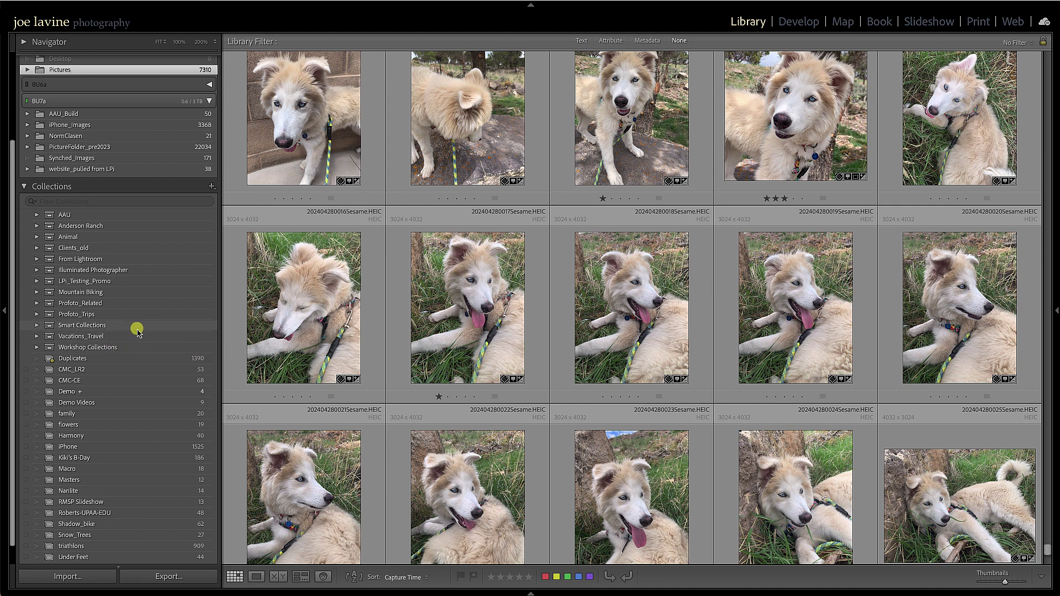
click(211, 187)
click(220, 197)
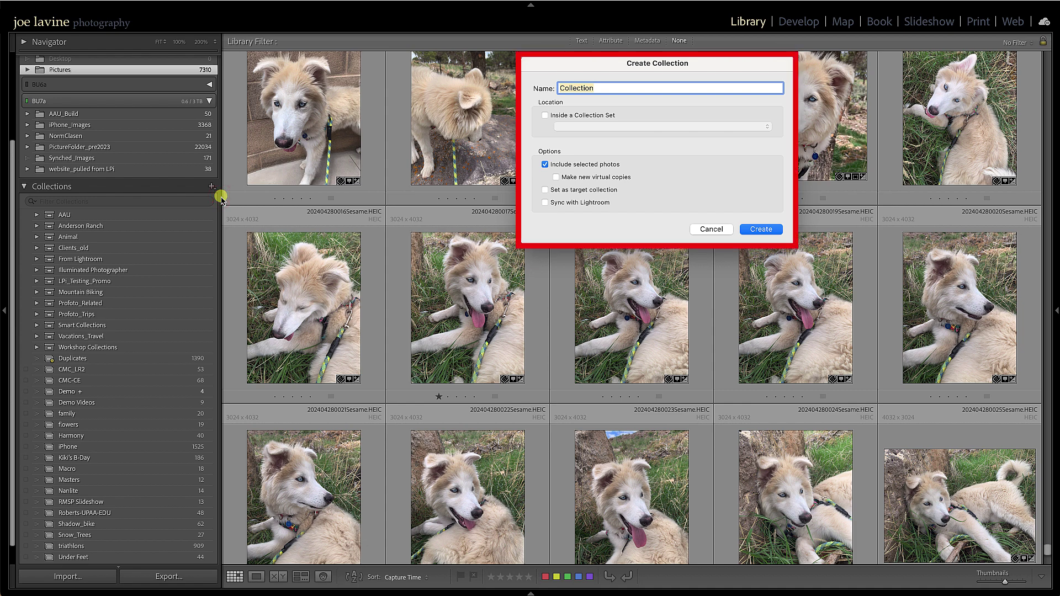
text(puppies magazine)
click(545, 165)
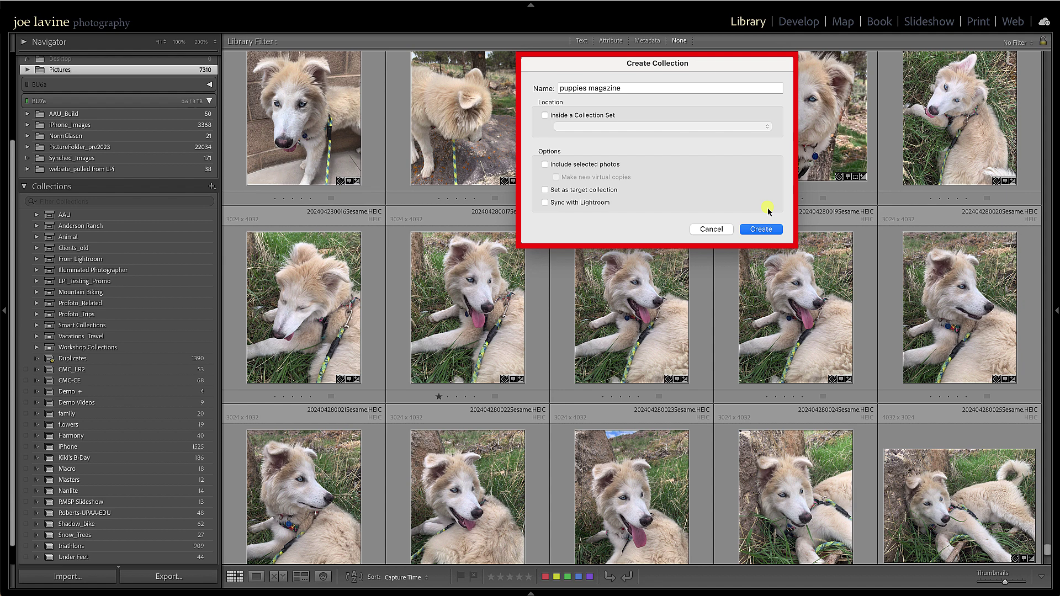
click(759, 229)
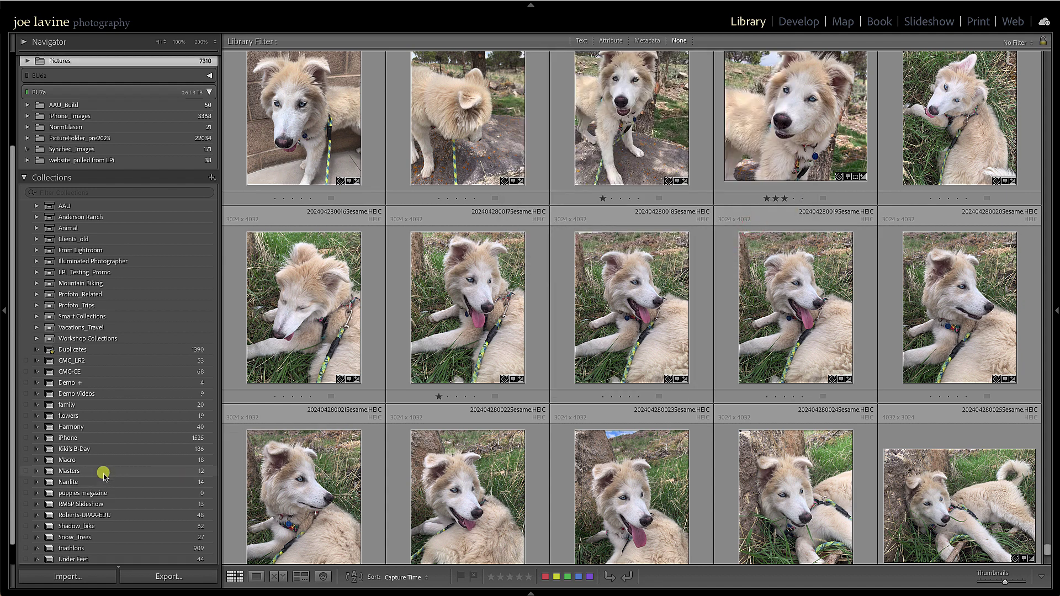
Expand the folder tree and display the 20240428Sesame folder's photos.
click(137, 496)
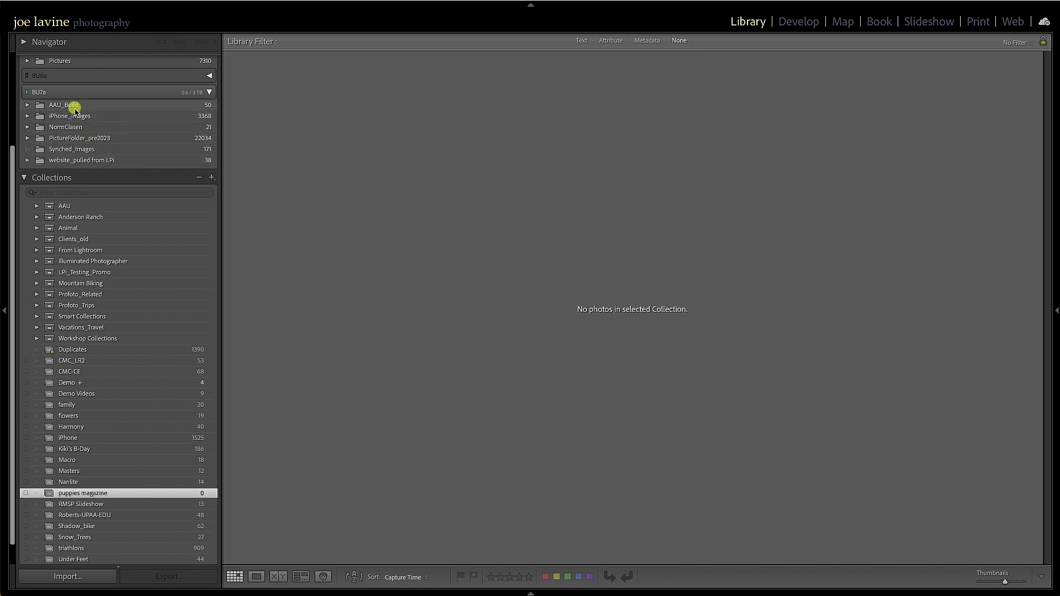
click(27, 61)
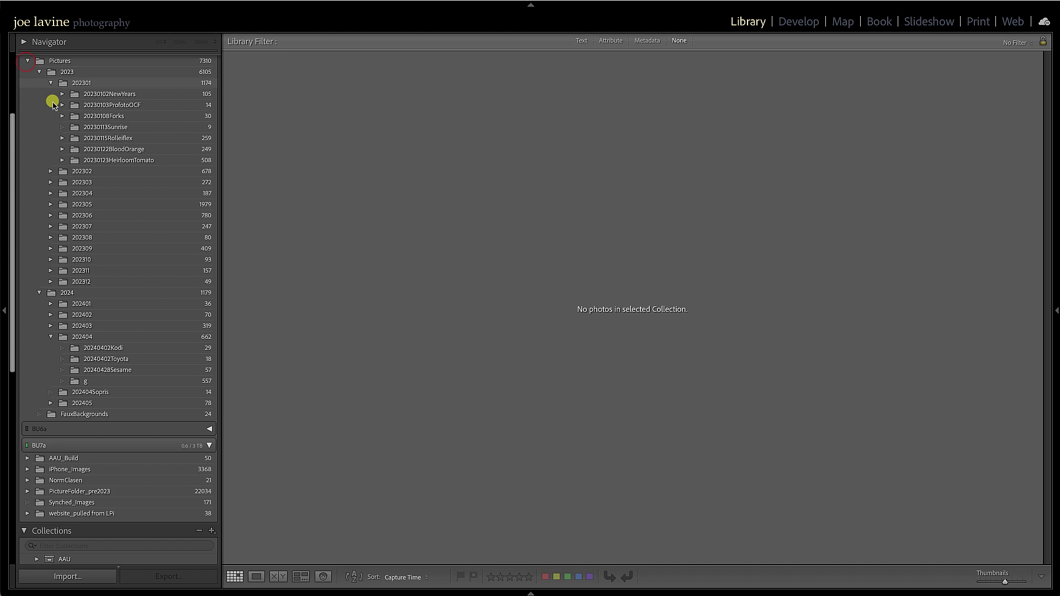
click(112, 370)
scroll(582, 349, down, 10)
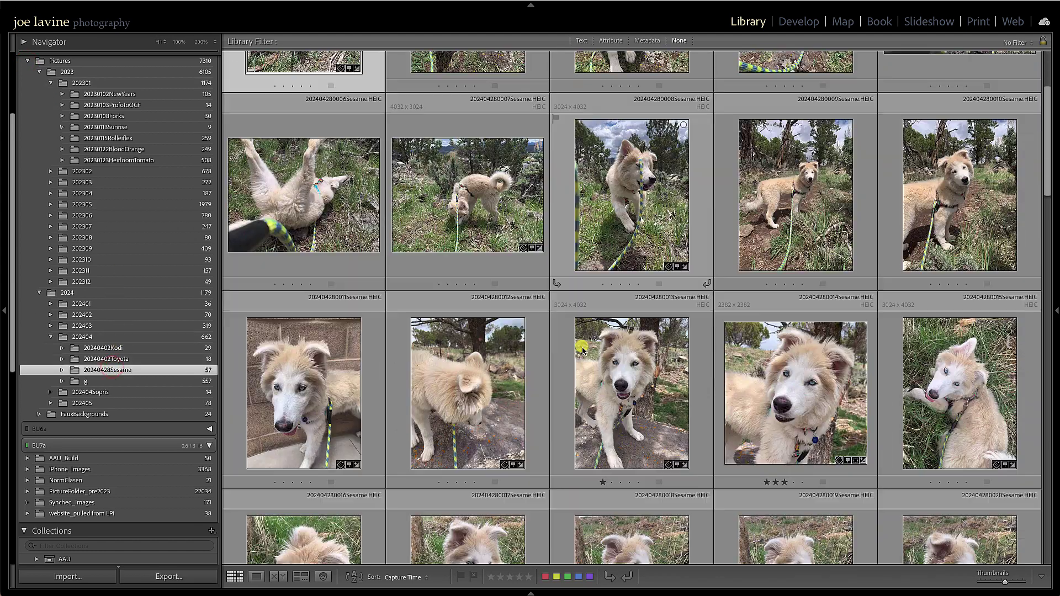
scroll(582, 349, down, 3)
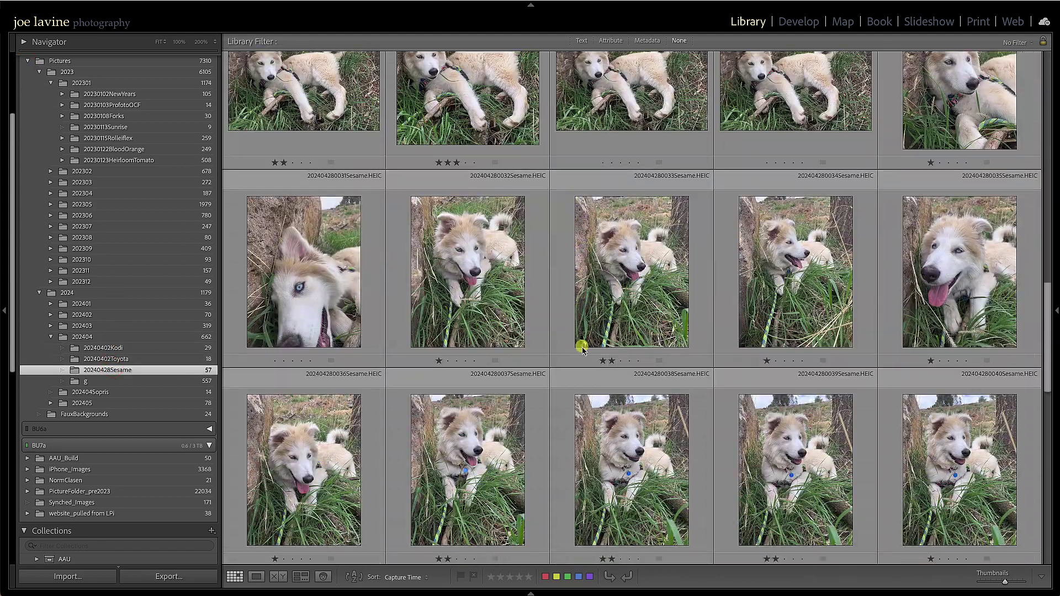
scroll(687, 362, up, 1)
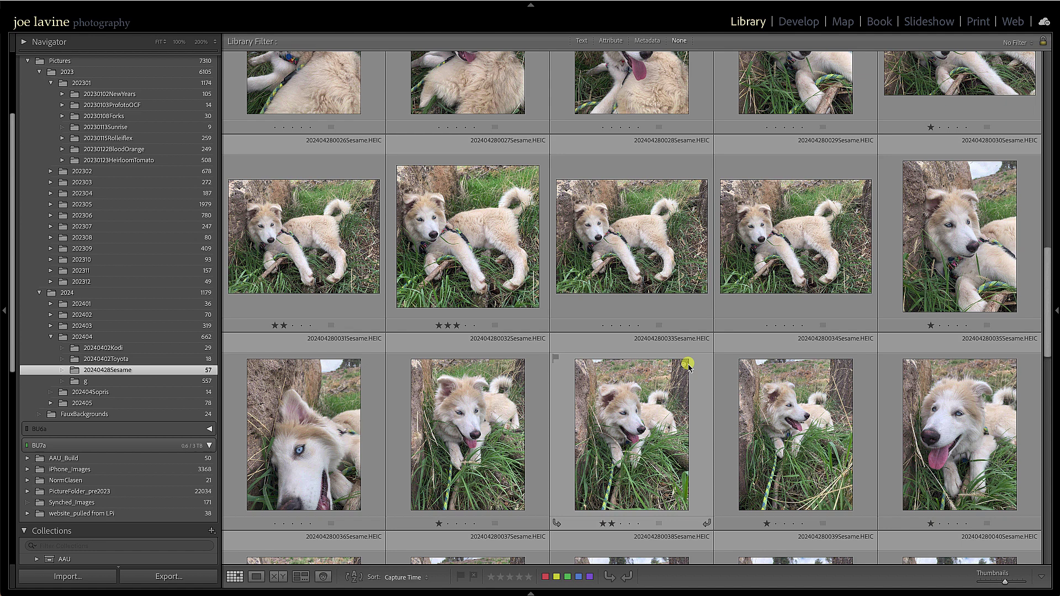
Drag Sesame photos 027 and 041 into the puppies magazine collection.
click(477, 260)
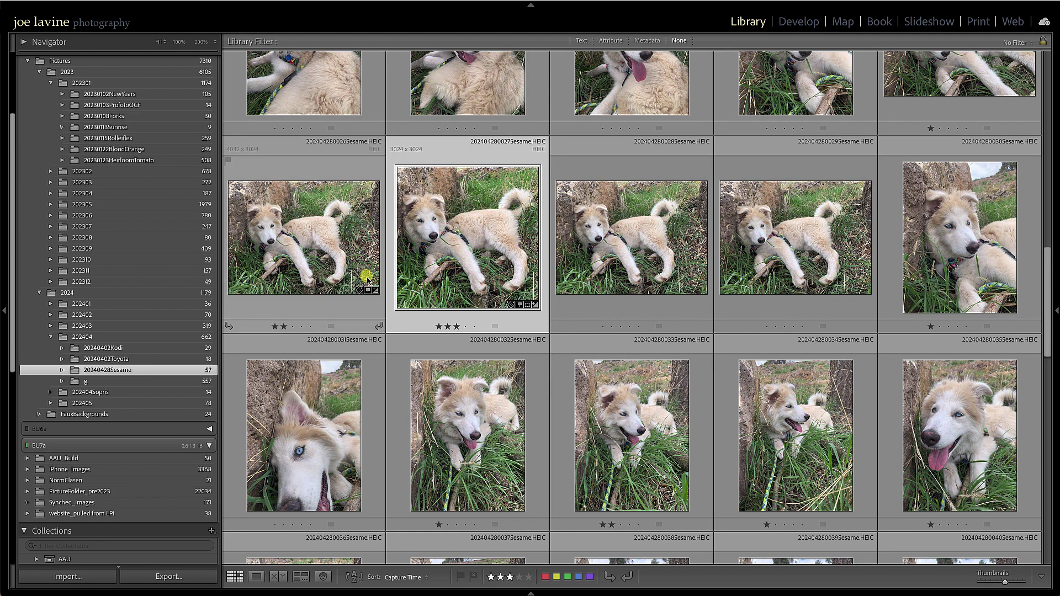
scroll(97, 239, down, 3)
scroll(96, 238, down, 10)
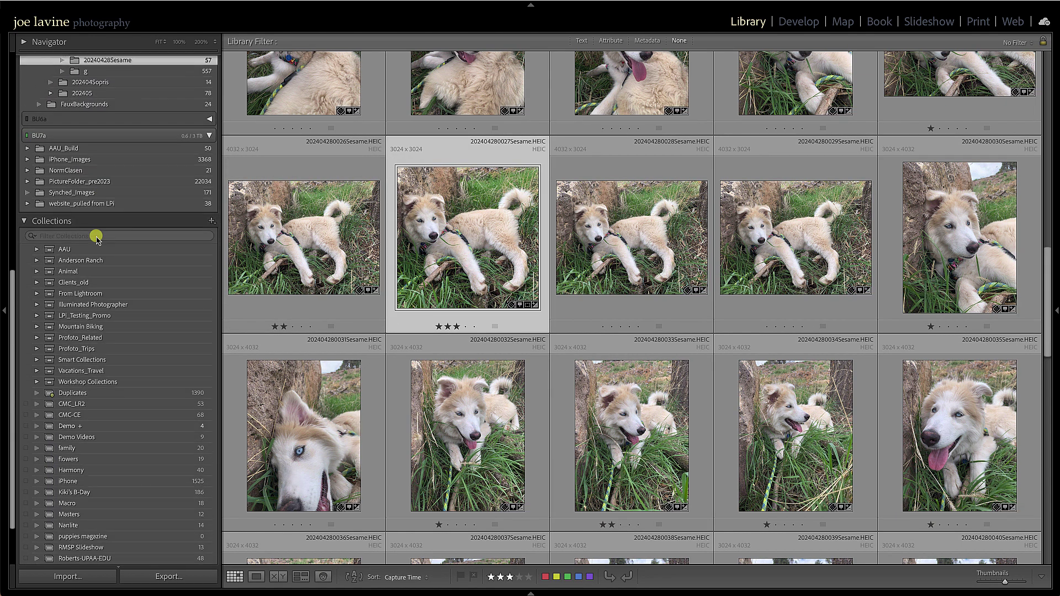
click(209, 124)
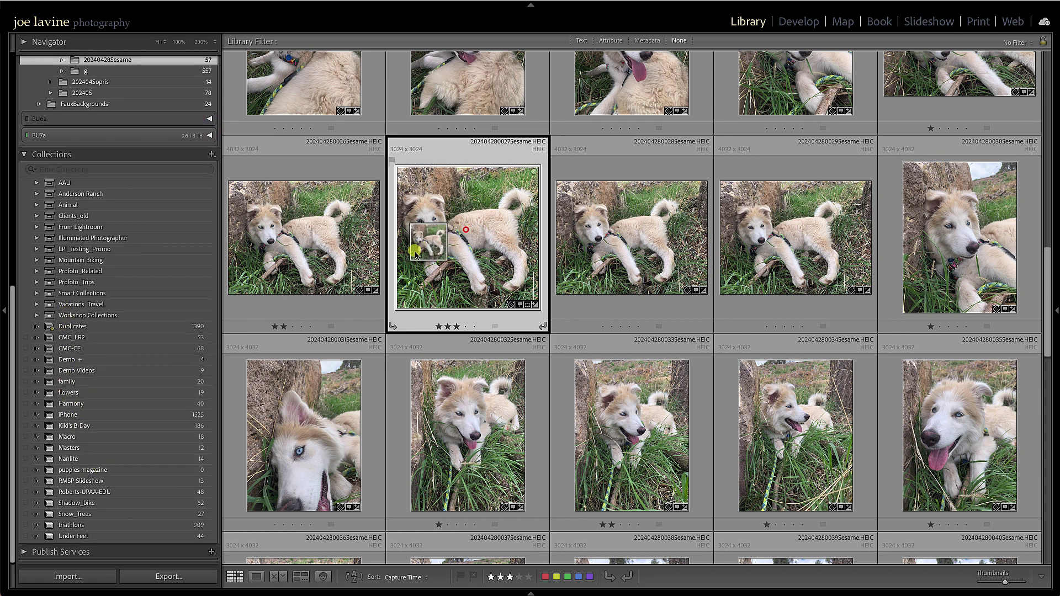
drag(409, 226, 158, 471)
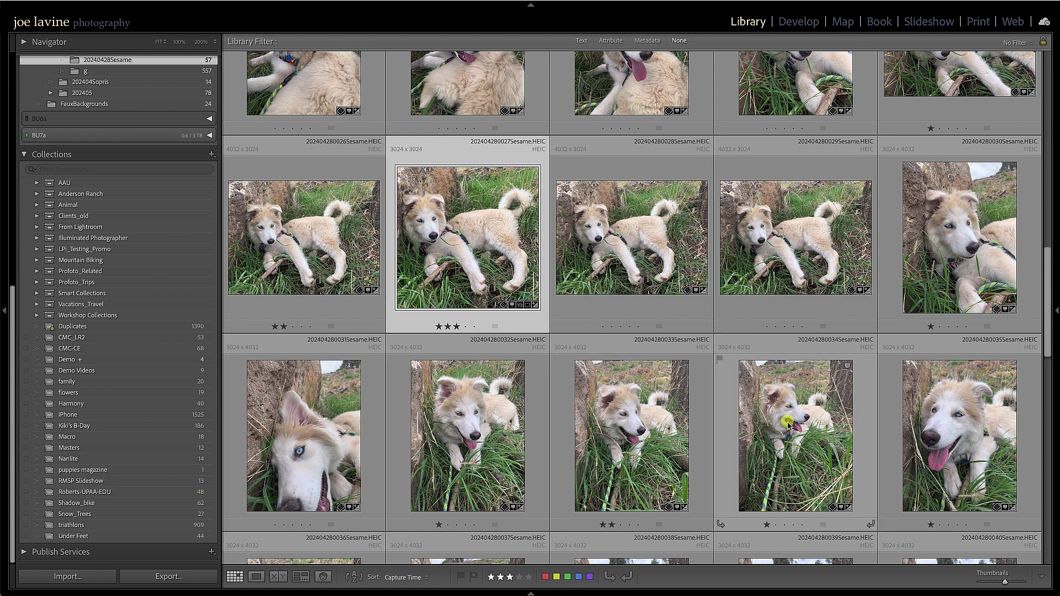
scroll(781, 431, down, 5)
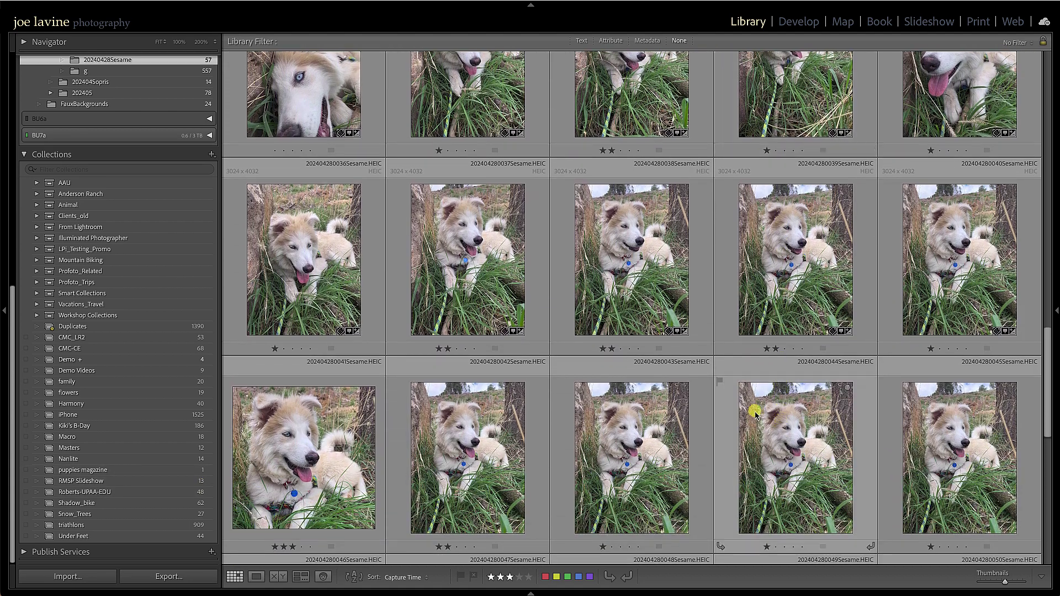
click(302, 465)
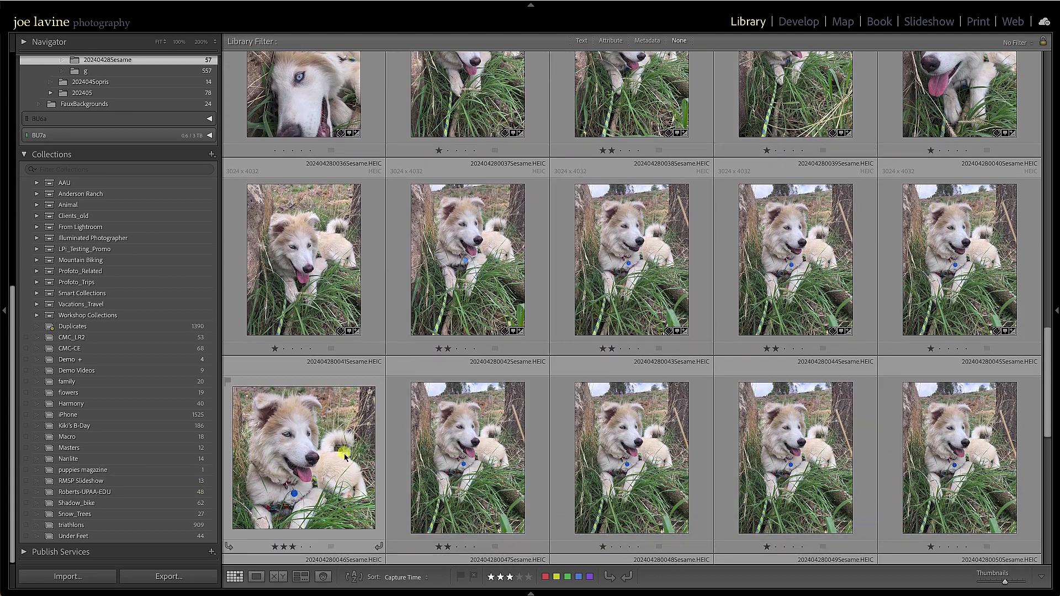
drag(302, 465, 138, 475)
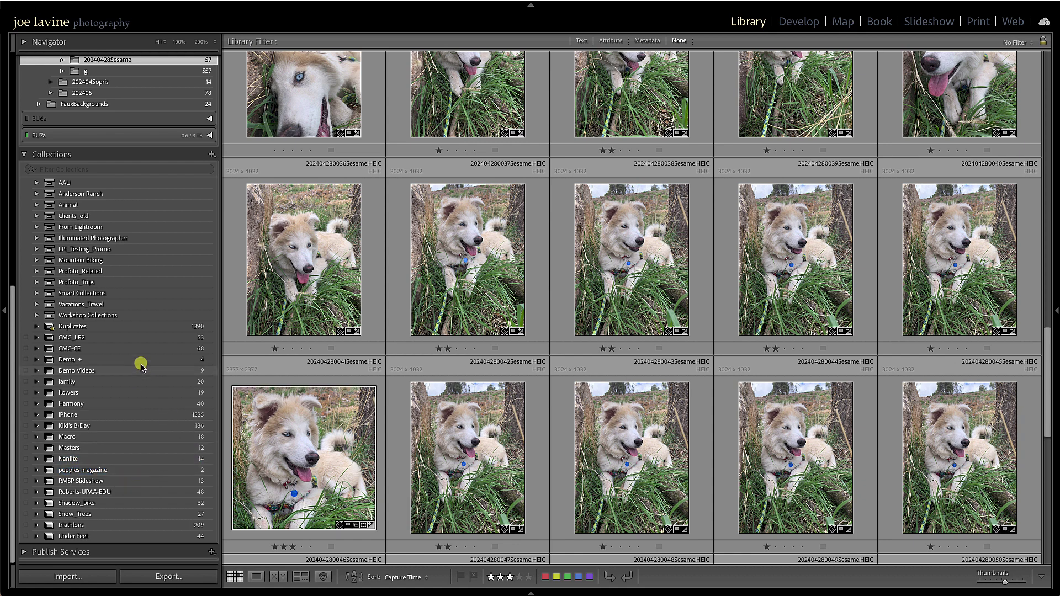
scroll(142, 362, up, 1)
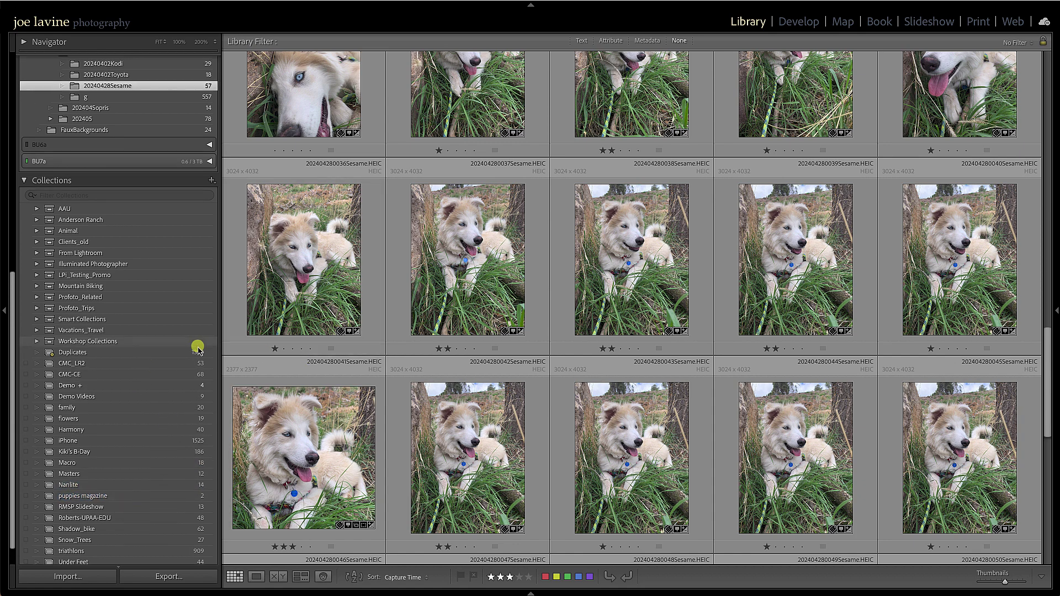
scroll(178, 349, up, 3)
scroll(179, 349, up, 4)
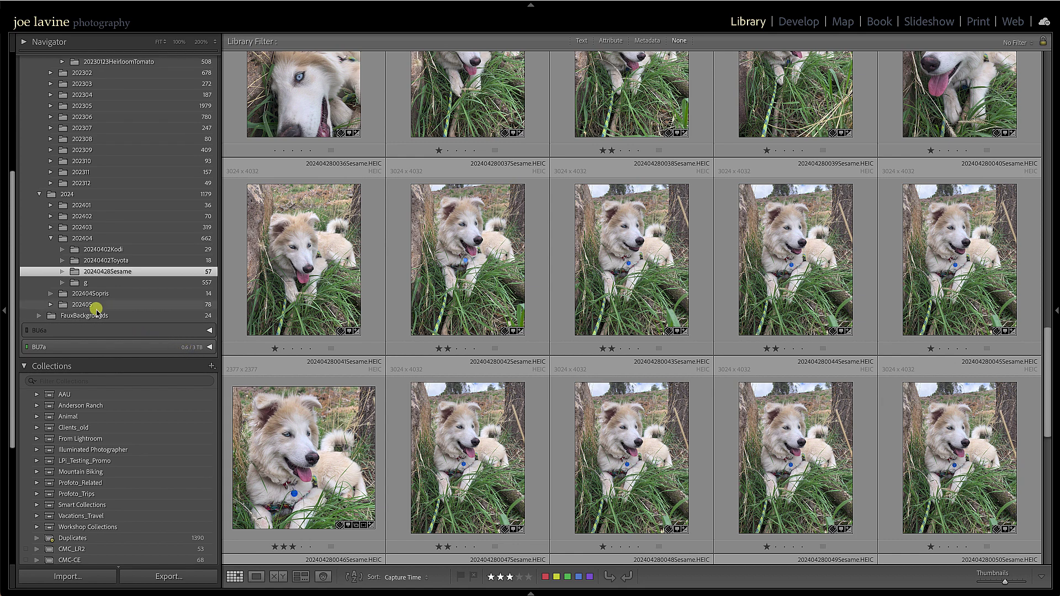
Expand the 202405 folder and browse the 20250511Cinnamon folder's photos.
click(52, 306)
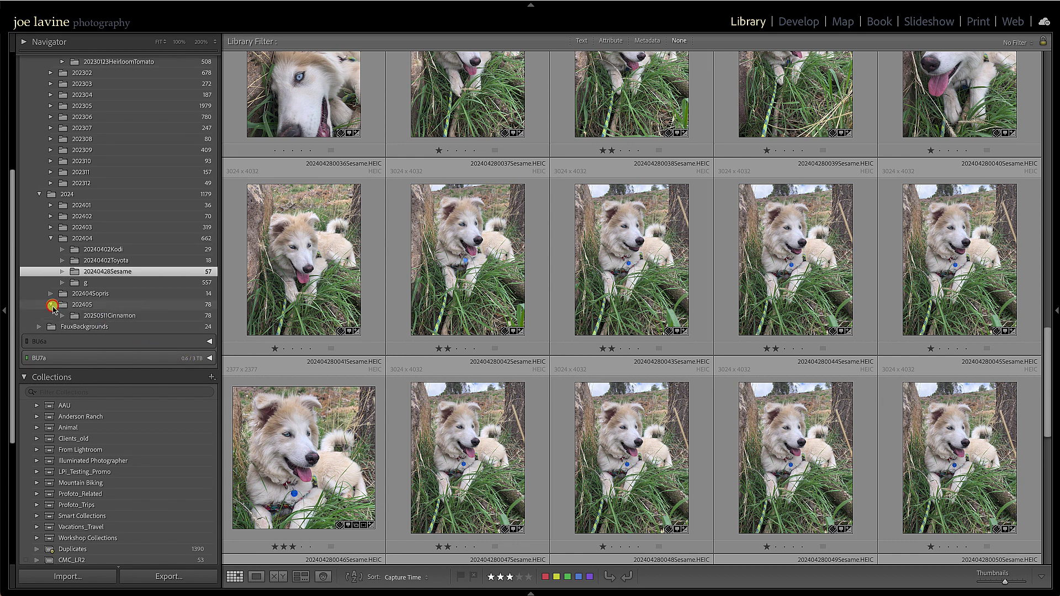
click(84, 316)
scroll(571, 356, down, 15)
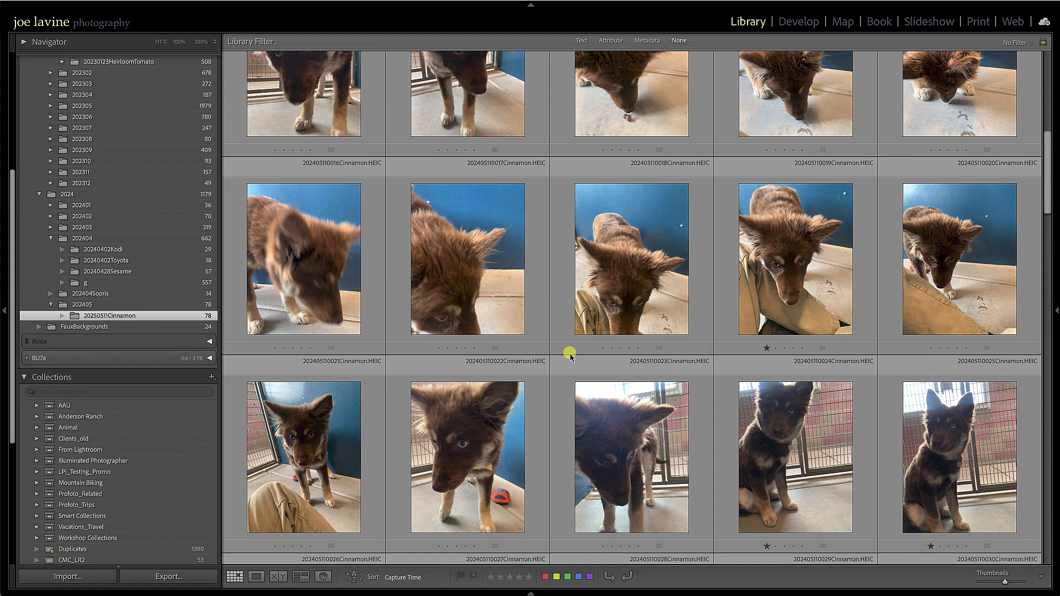
scroll(571, 356, down, 2)
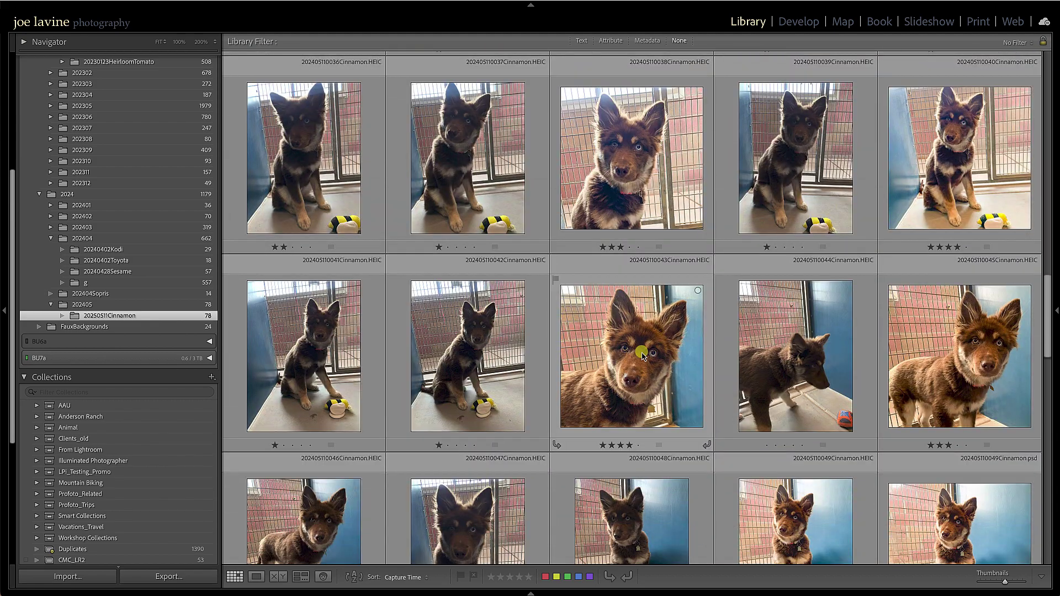
scroll(152, 361, down, 6)
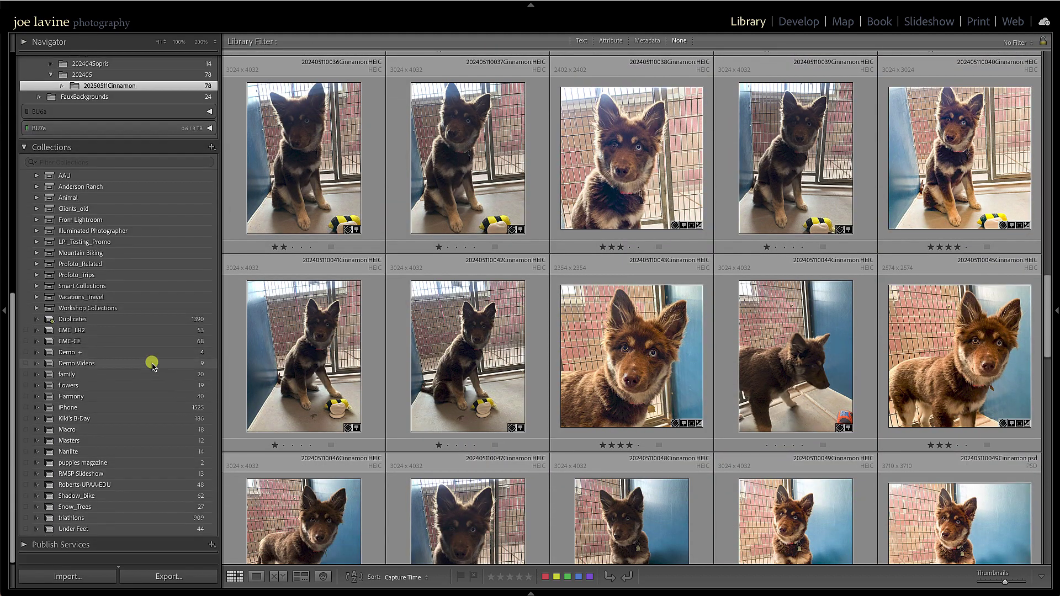
Drag Cinnamon photo 043 into the puppies magazine collection.
drag(635, 358, 139, 470)
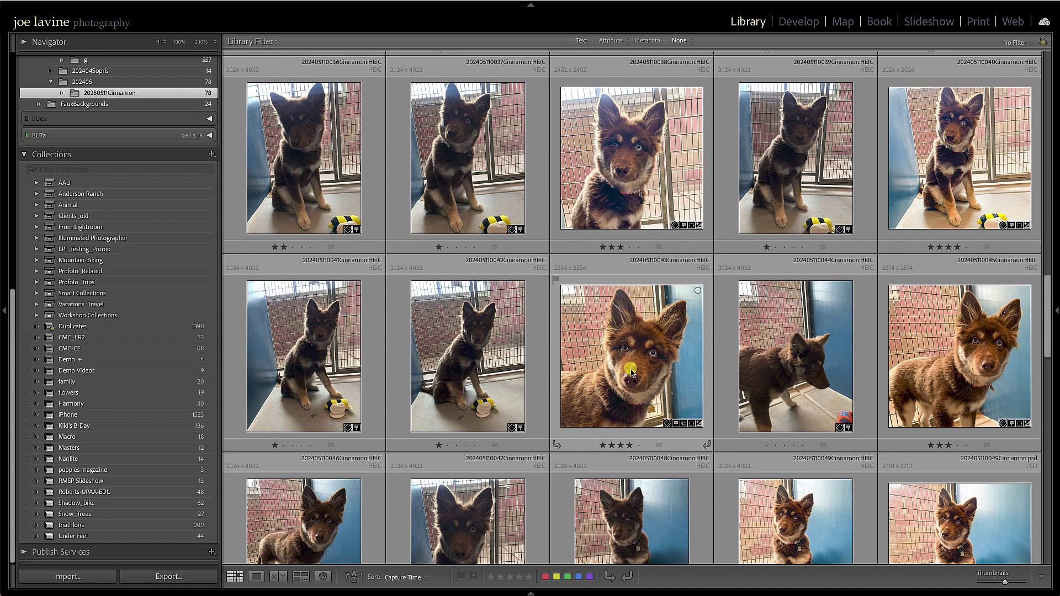
drag(637, 373, 124, 536)
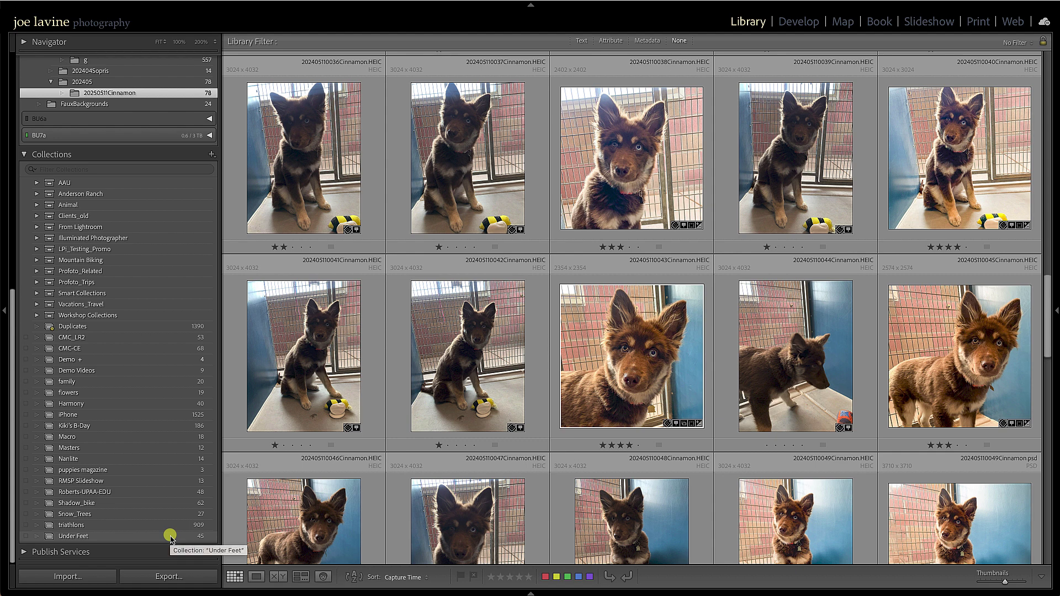
scroll(133, 177, up, 5)
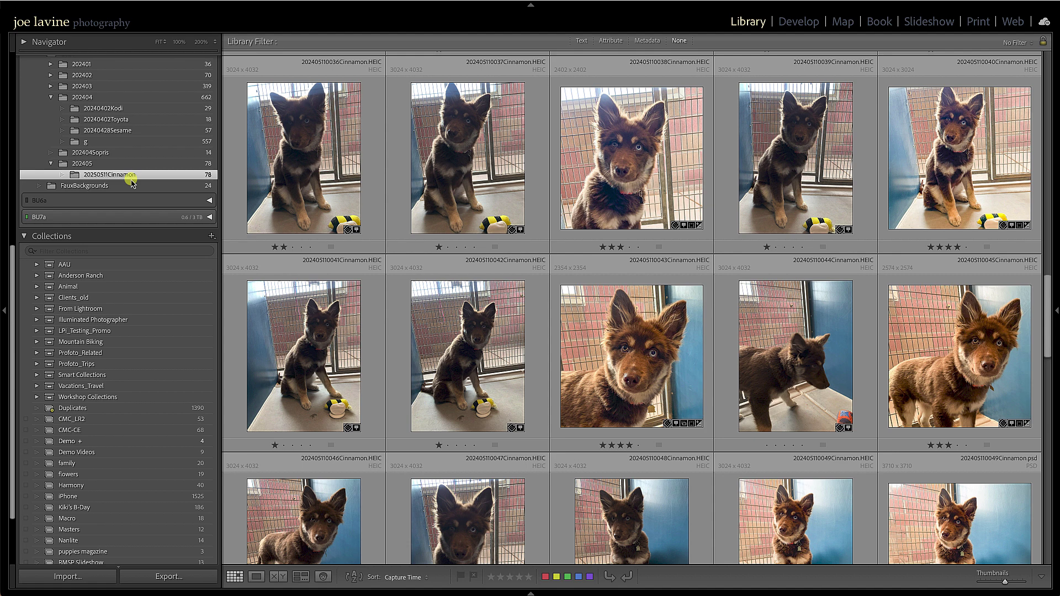
scroll(112, 146, up, 5)
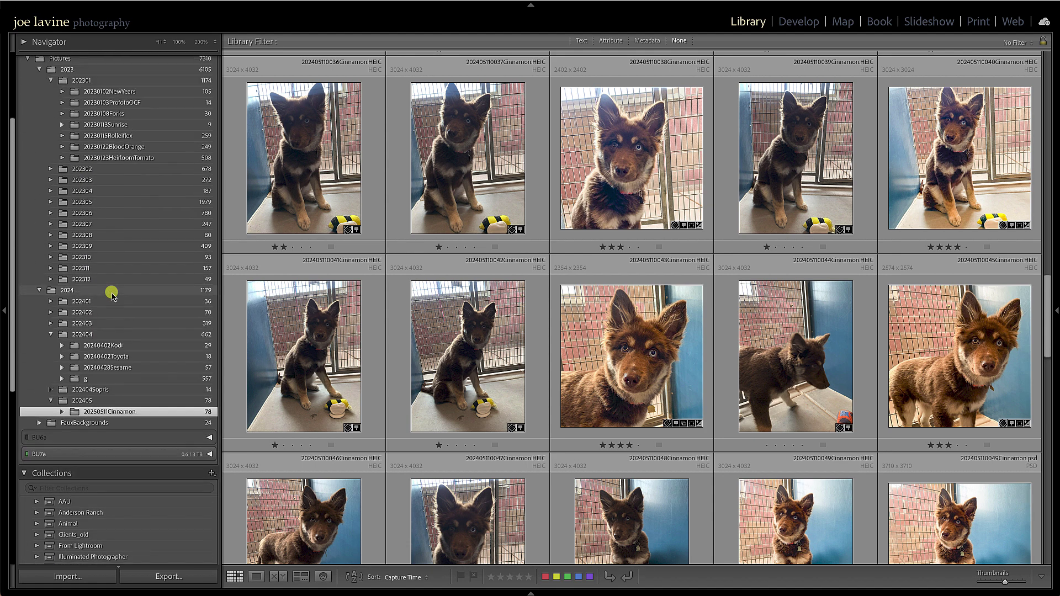
scroll(114, 294, down, 10)
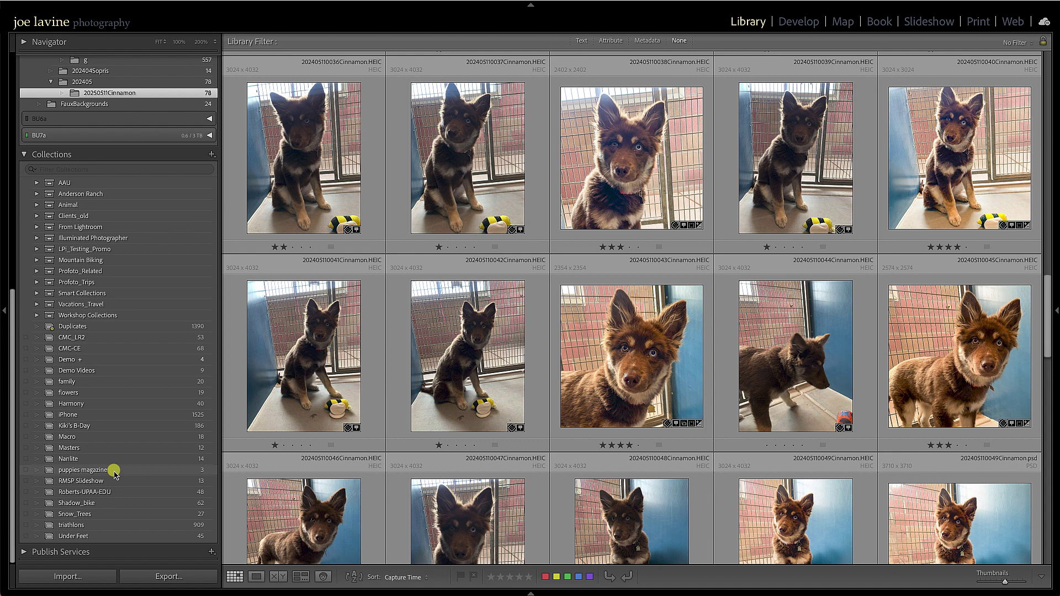
View the puppies magazine collection's two Sesame shots and the Cinnamon puppy.
click(83, 470)
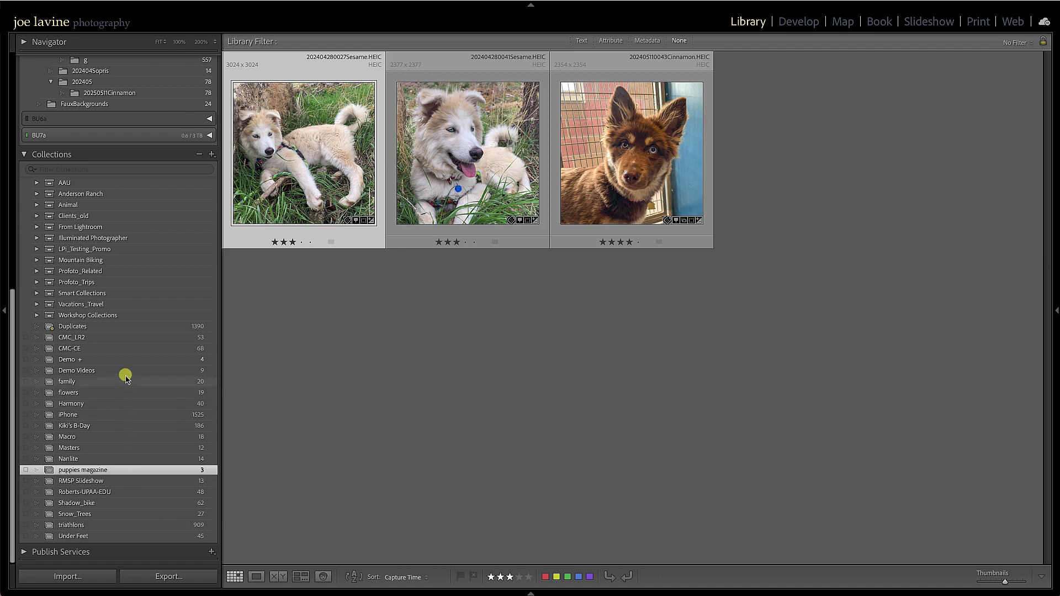
scroll(127, 291, up, 1)
scroll(127, 291, up, 15)
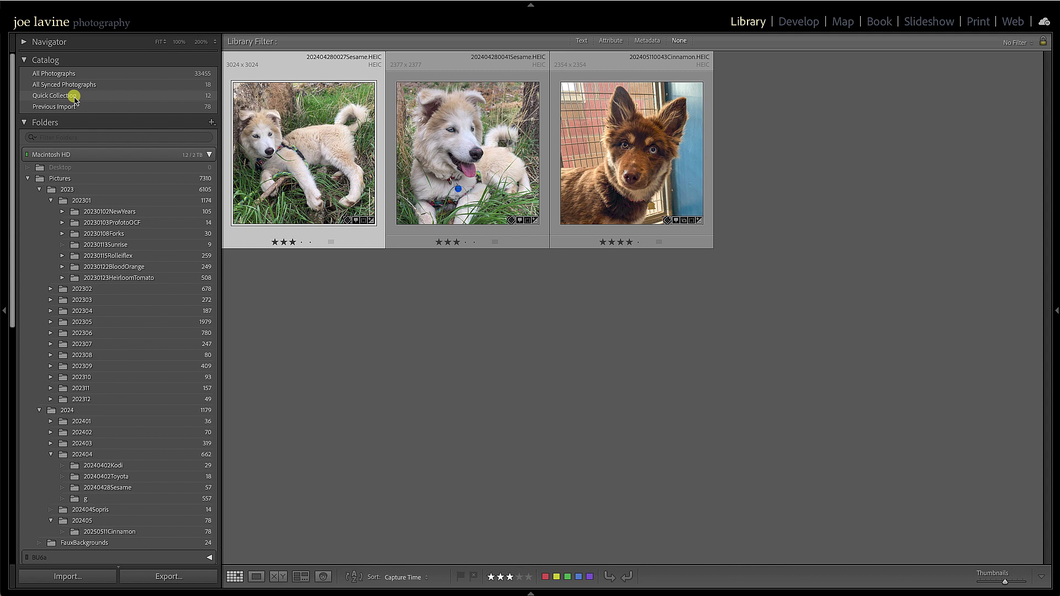
Set puppies magazine as the target collection.
scroll(148, 217, down, 5)
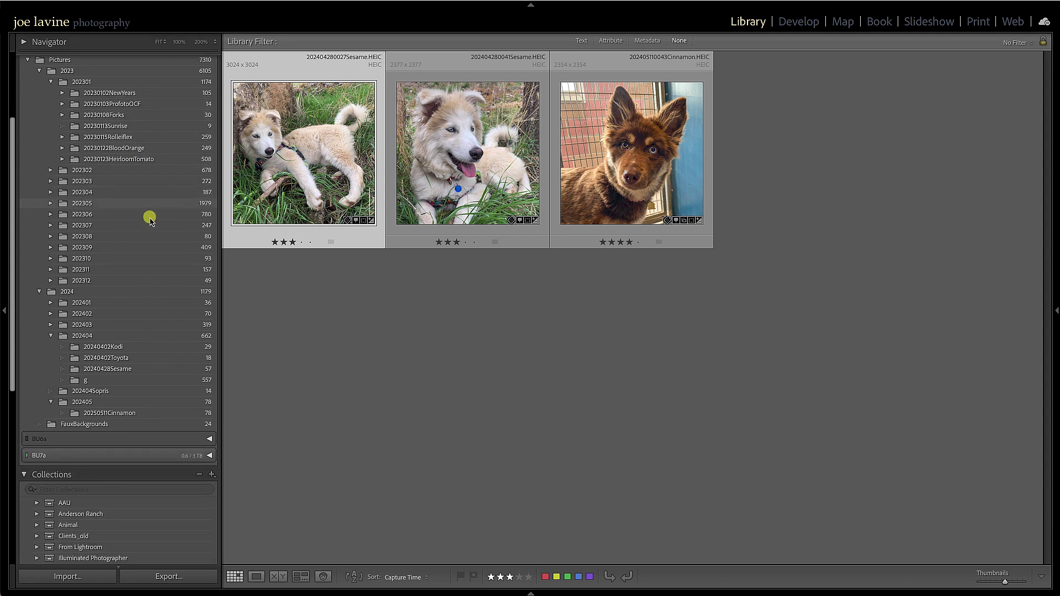
scroll(148, 216, down, 5)
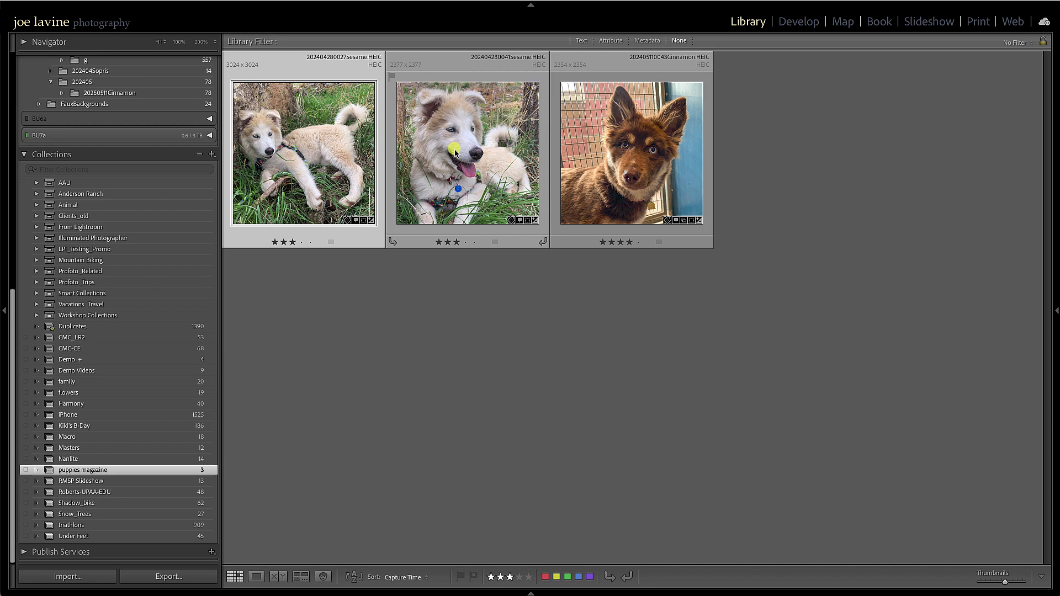
scroll(120, 476, up, 1)
right_click(117, 473)
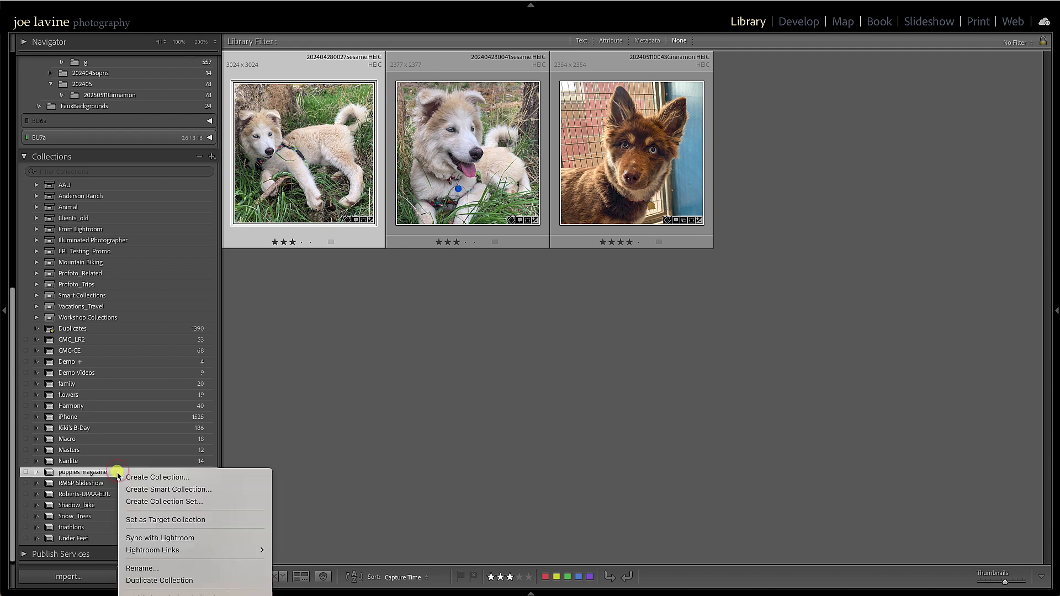
click(145, 523)
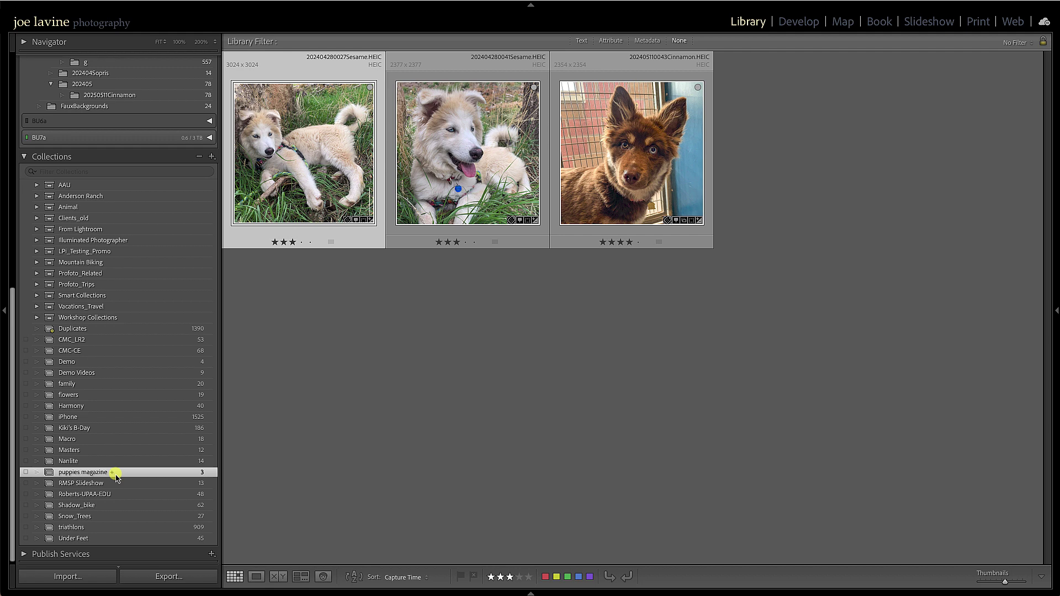
scroll(125, 452, up, 6)
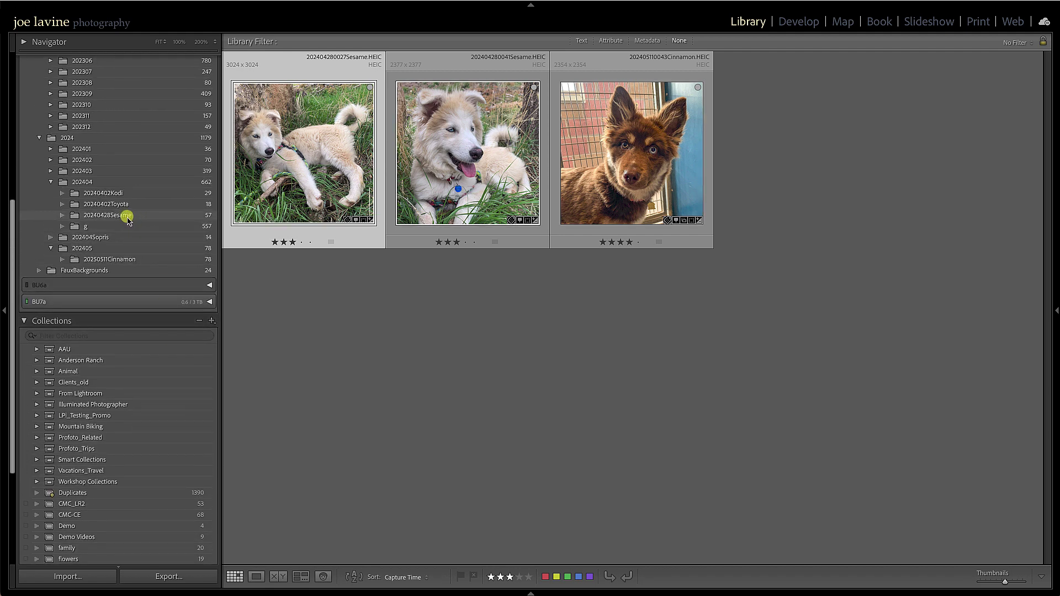
Open the 20240402Kodi folder and add the Kodi photo with trees behind him.
click(103, 193)
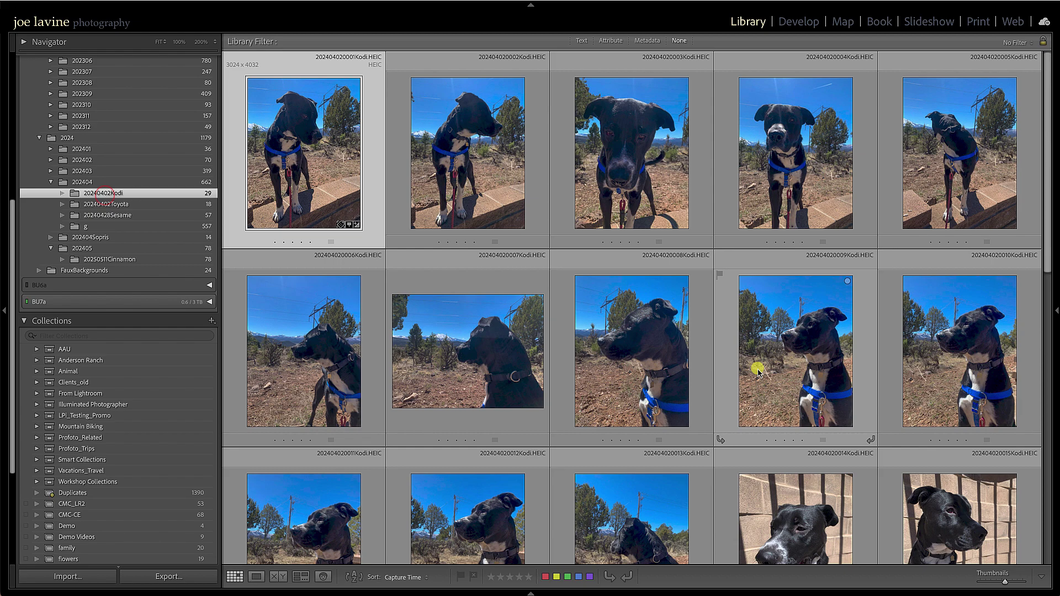
scroll(757, 373, down, 10)
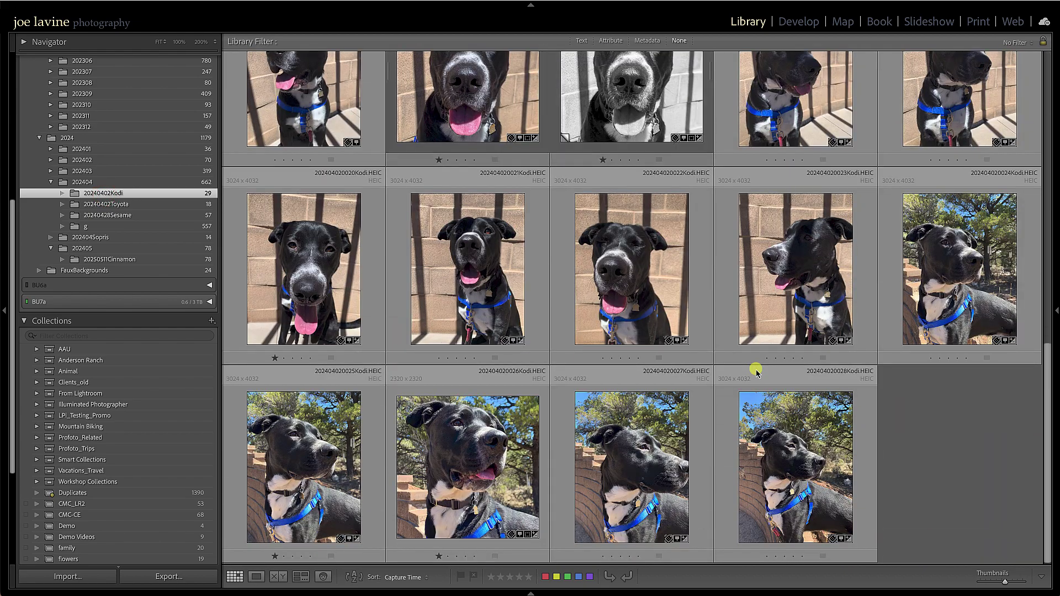
click(932, 274)
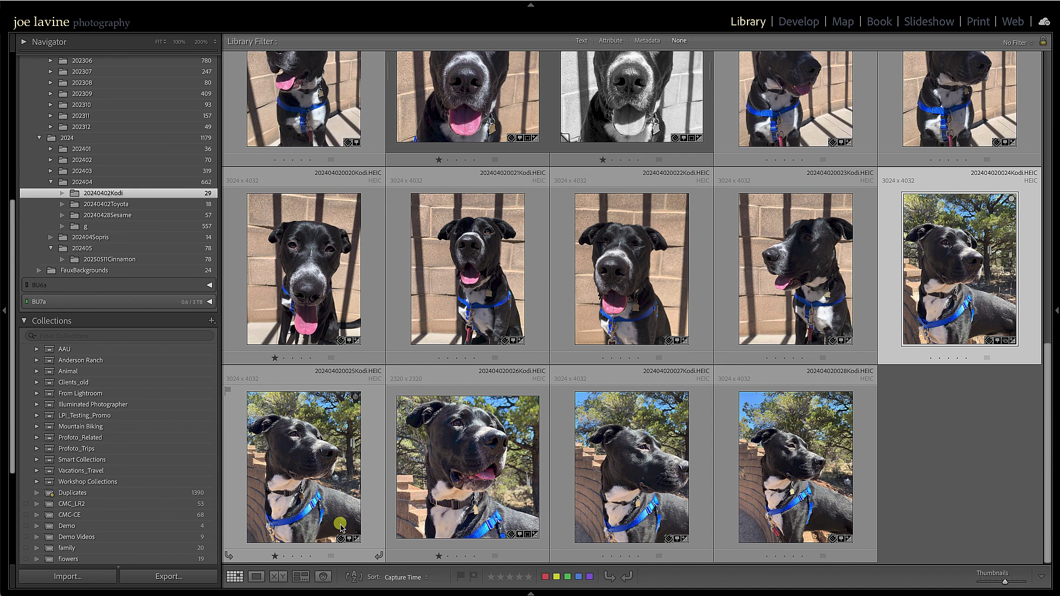
scroll(121, 490, down, 4)
scroll(158, 496, down, 2)
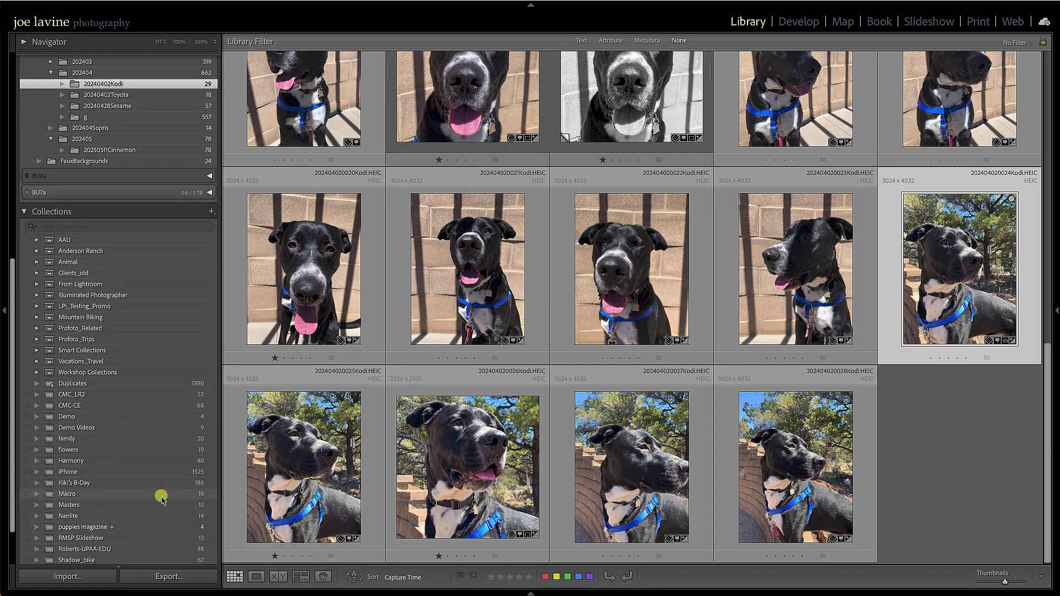
Check puppies magazine's contents in the detailed thumbnail view.
click(143, 480)
key(j)
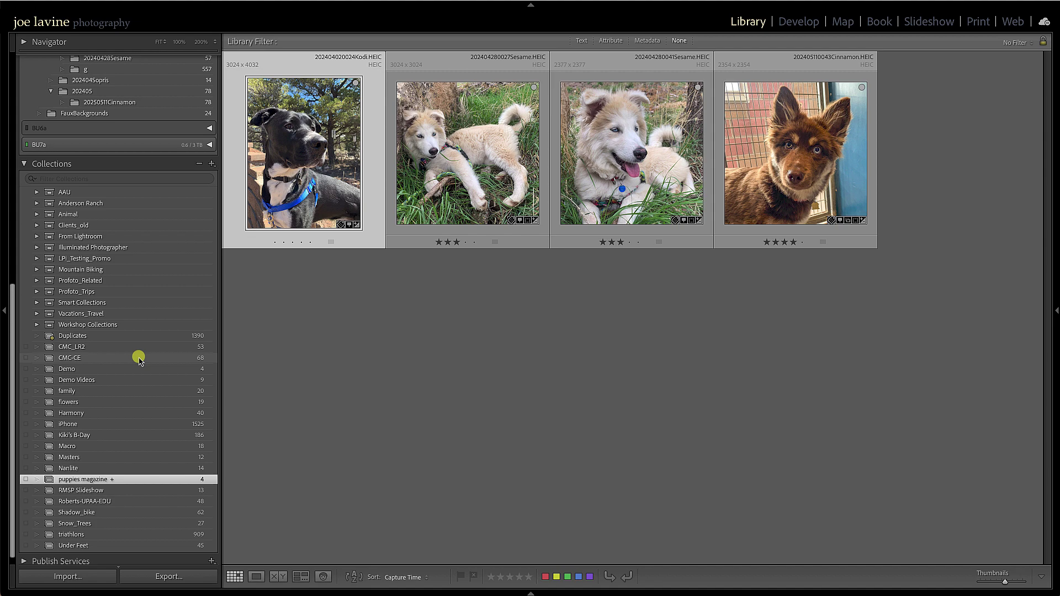
scroll(138, 355, up, 3)
Back in the Kodi folder, add the stacked Kodi photo 017 to puppies magazine.
click(135, 113)
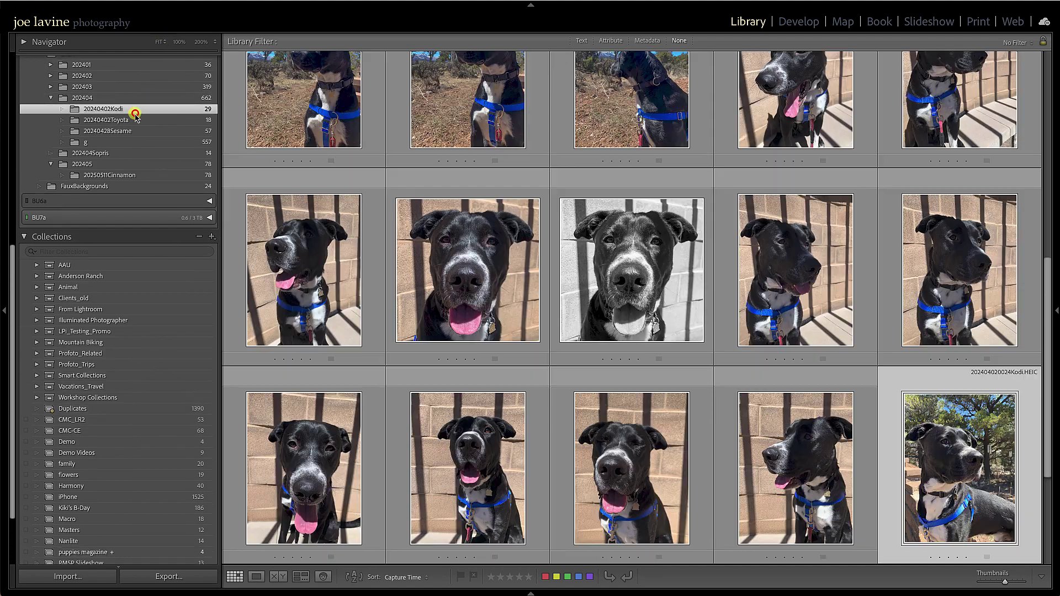
click(533, 206)
scroll(707, 408, down, 2)
scroll(711, 413, down, 2)
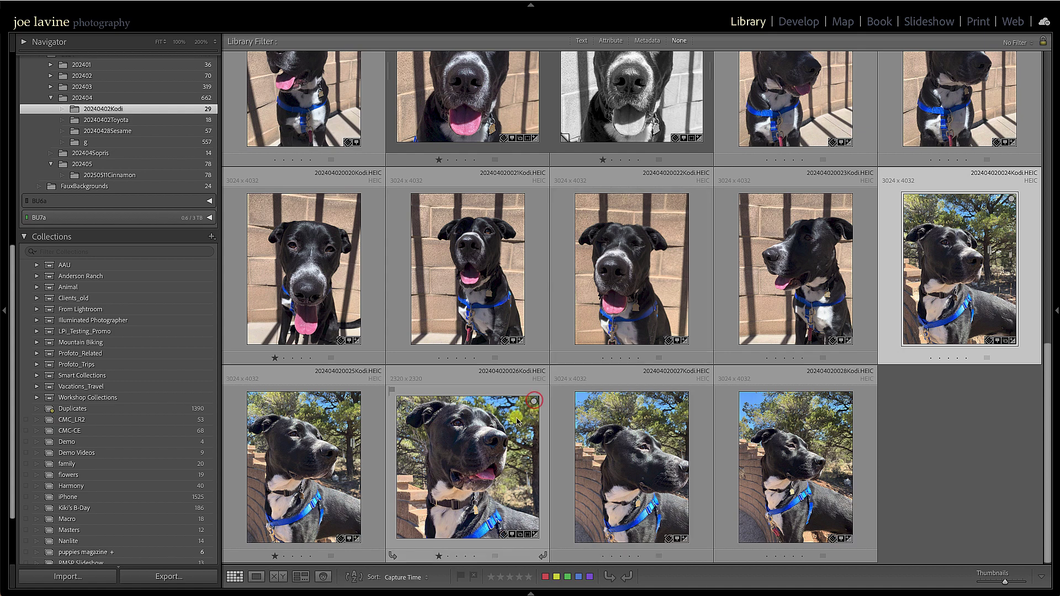
scroll(105, 472, down, 3)
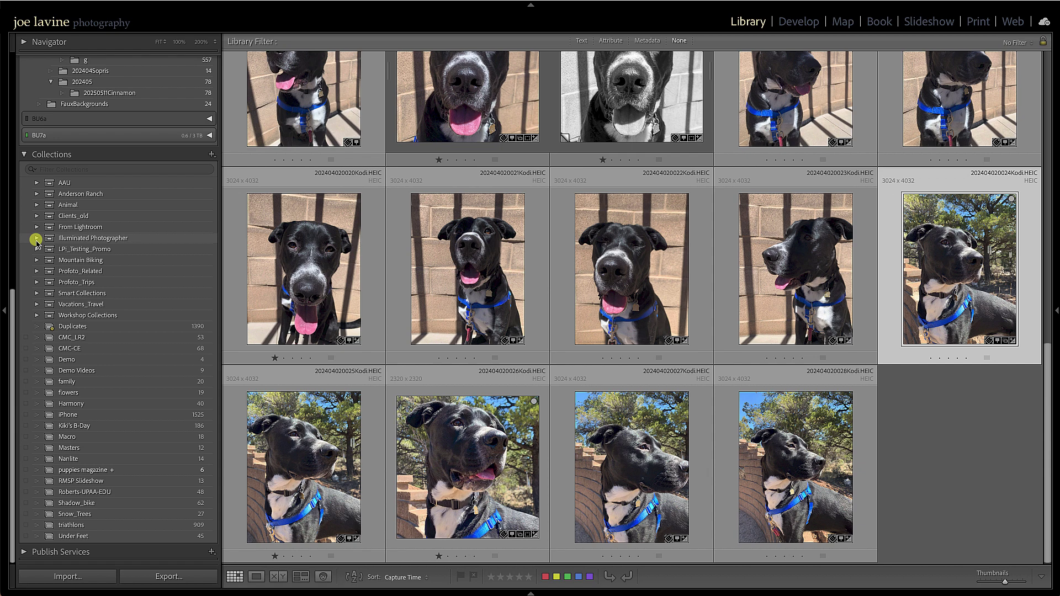
click(36, 241)
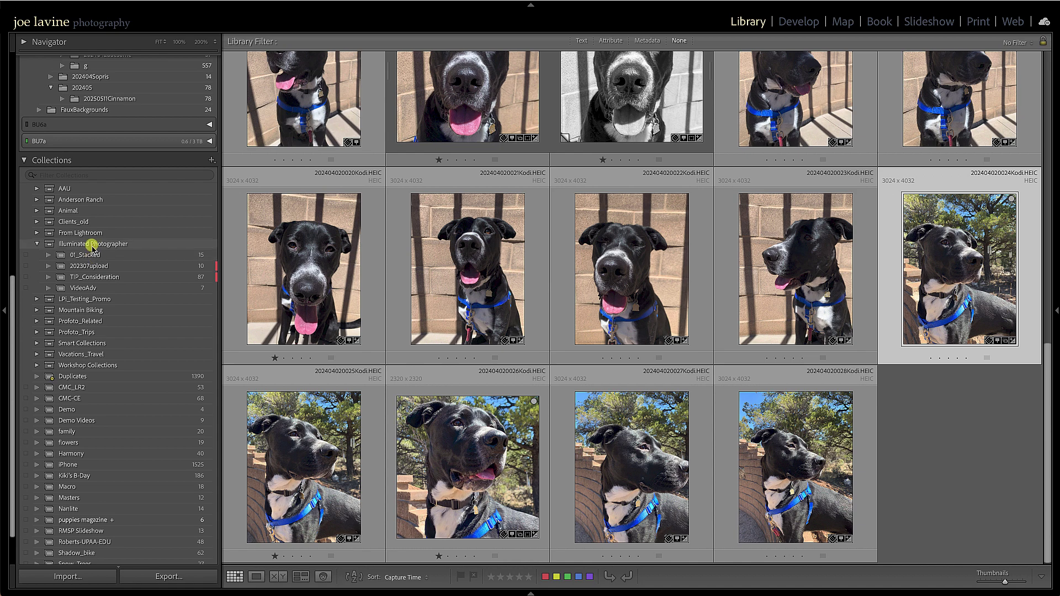
click(212, 162)
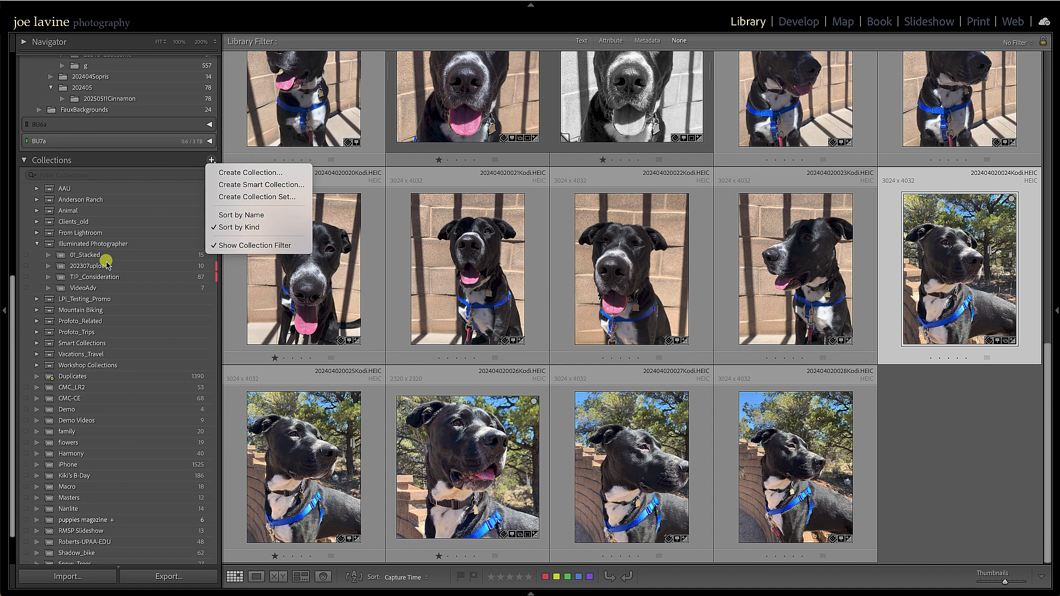
click(132, 161)
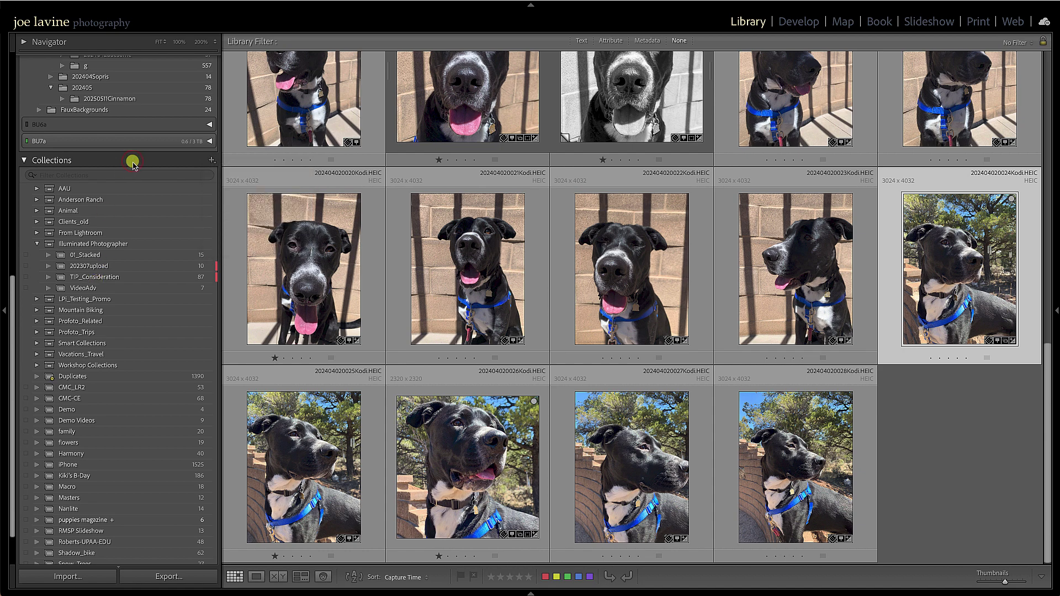
click(37, 245)
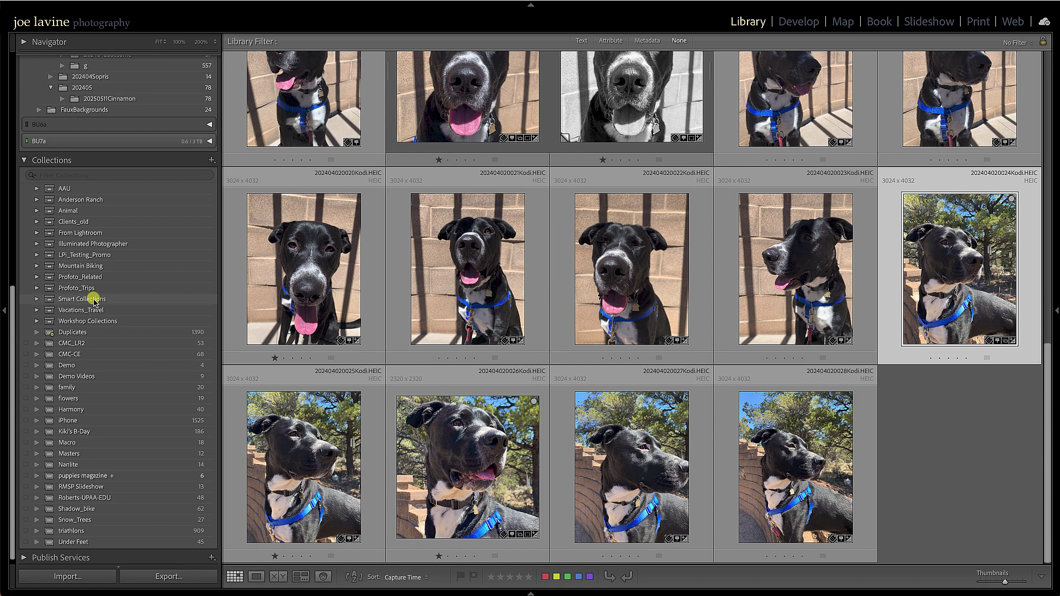
Expand the Smart Collections set and browse the Past Month smart collection's 149 photos.
click(36, 299)
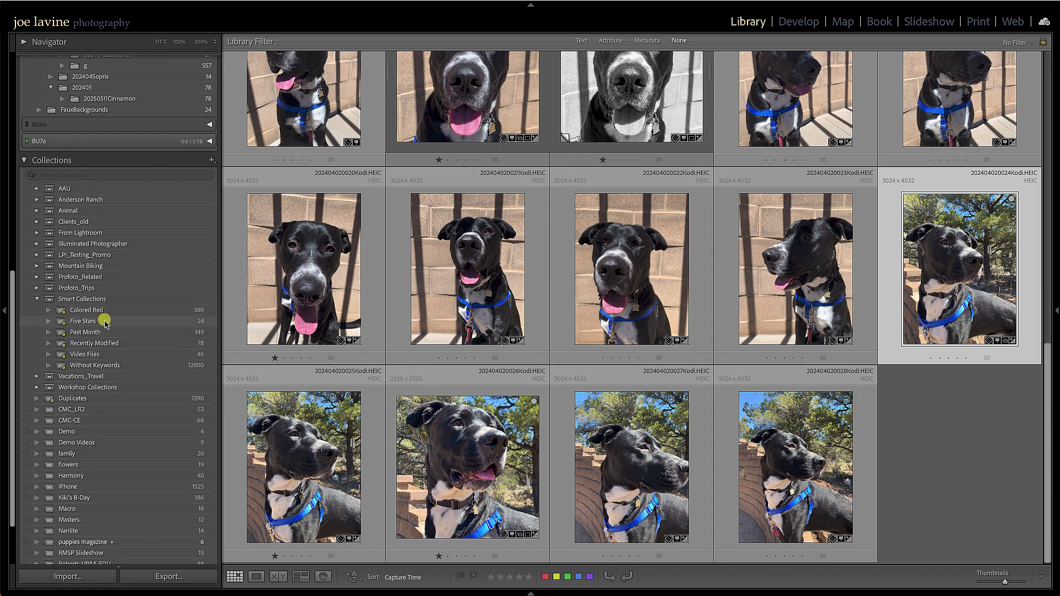
scroll(91, 315, down, 2)
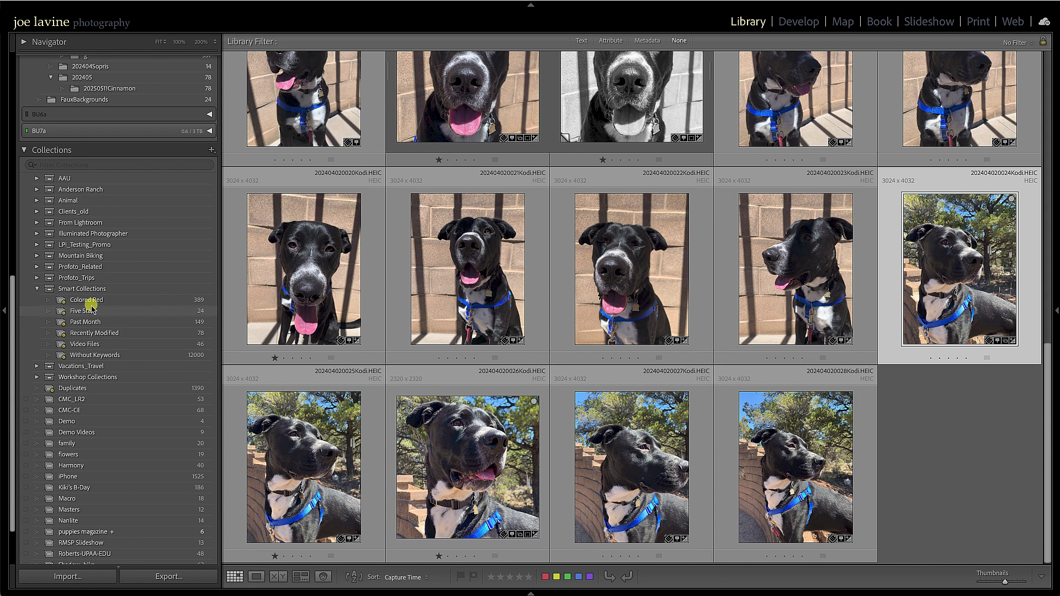
scroll(91, 310, down, 3)
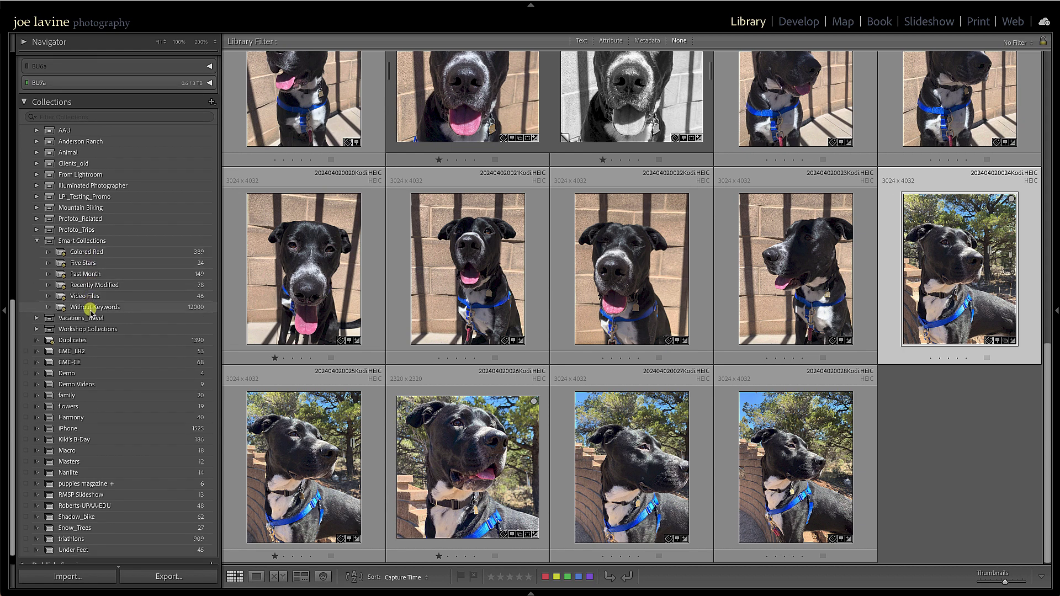
scroll(86, 279, up, 1)
click(85, 275)
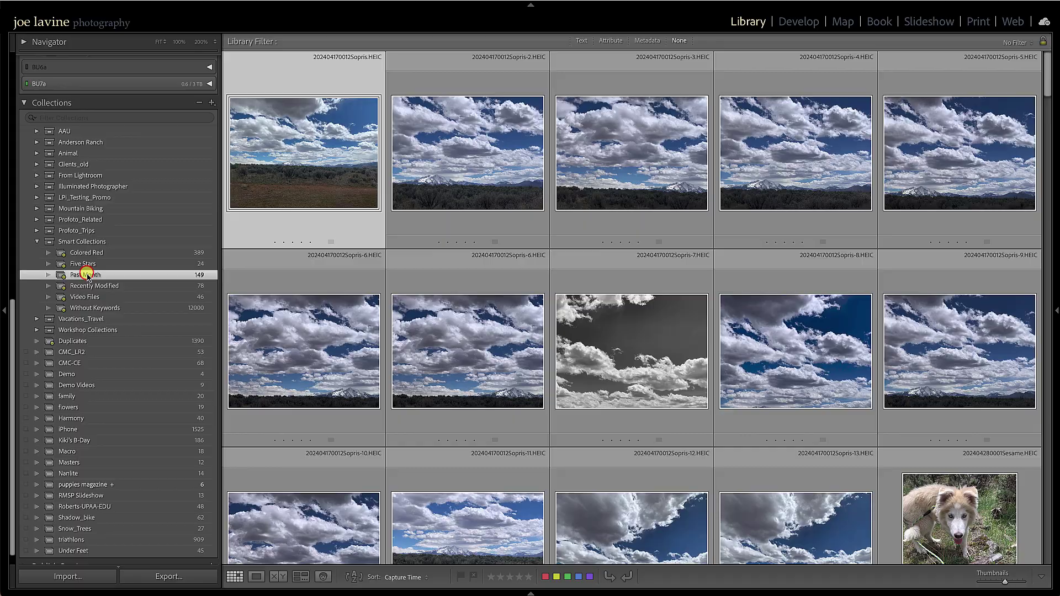
scroll(665, 344, down, 5)
scroll(666, 346, down, 20)
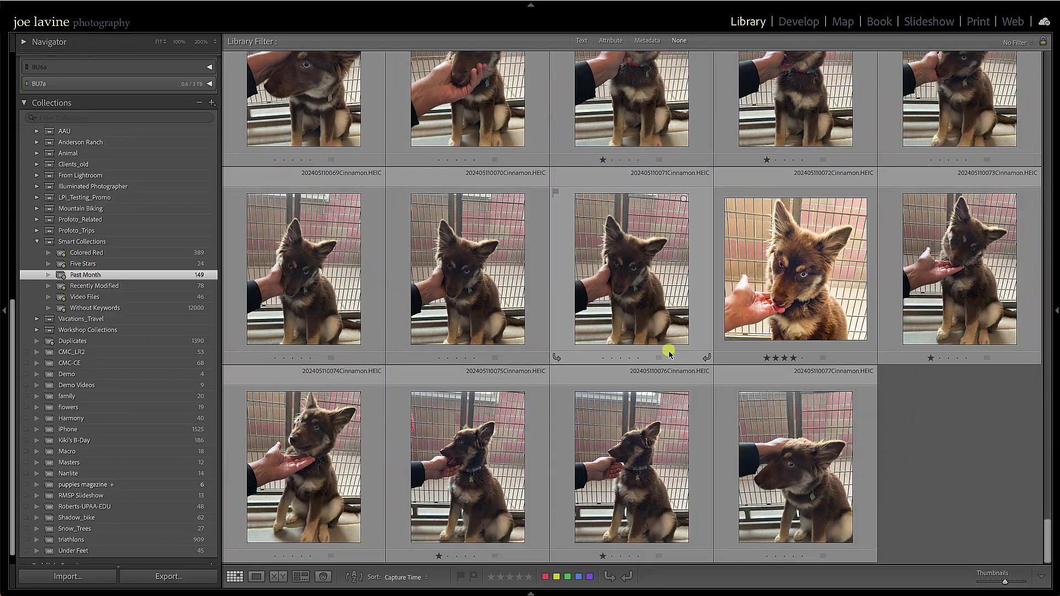
Look at the Five Stars collection (24 photos), then select the whole Smart Collections set.
click(114, 267)
scroll(580, 335, down, 10)
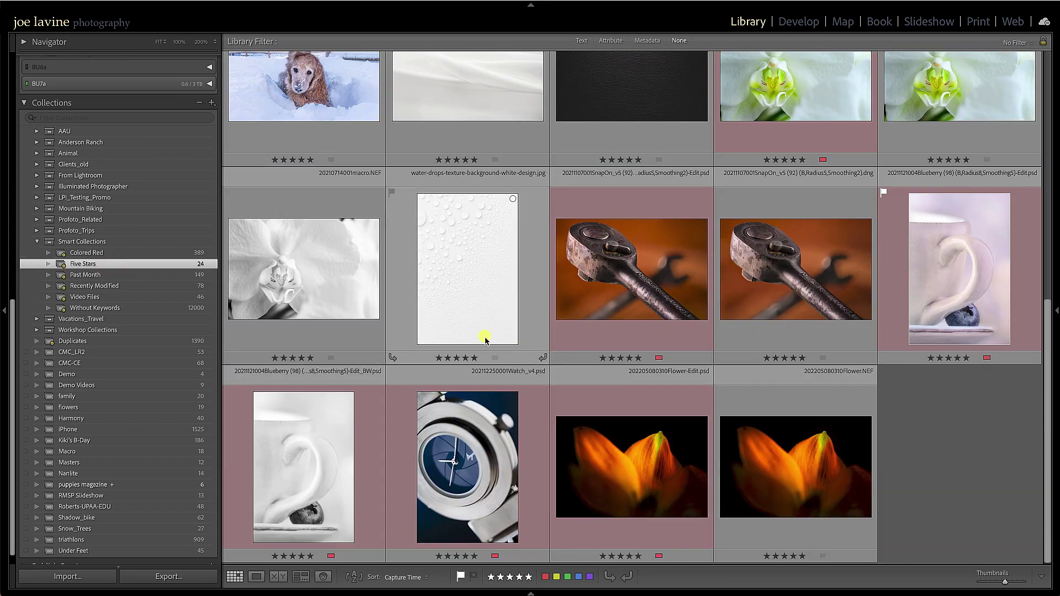
click(116, 242)
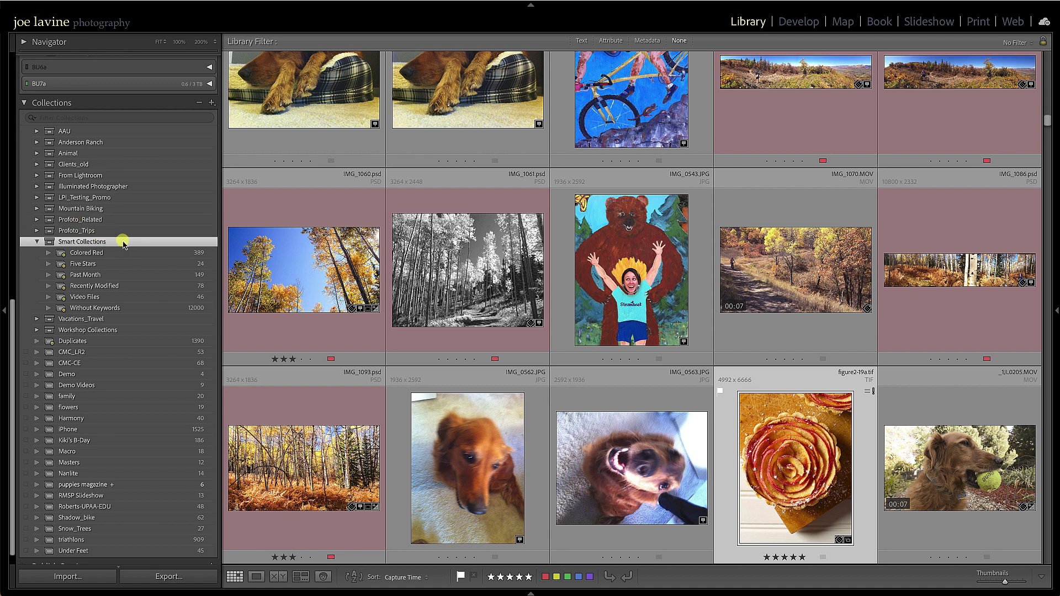
Start a new smart collection named 'test' in Smart Collections, matching all rules.
right_click(124, 244)
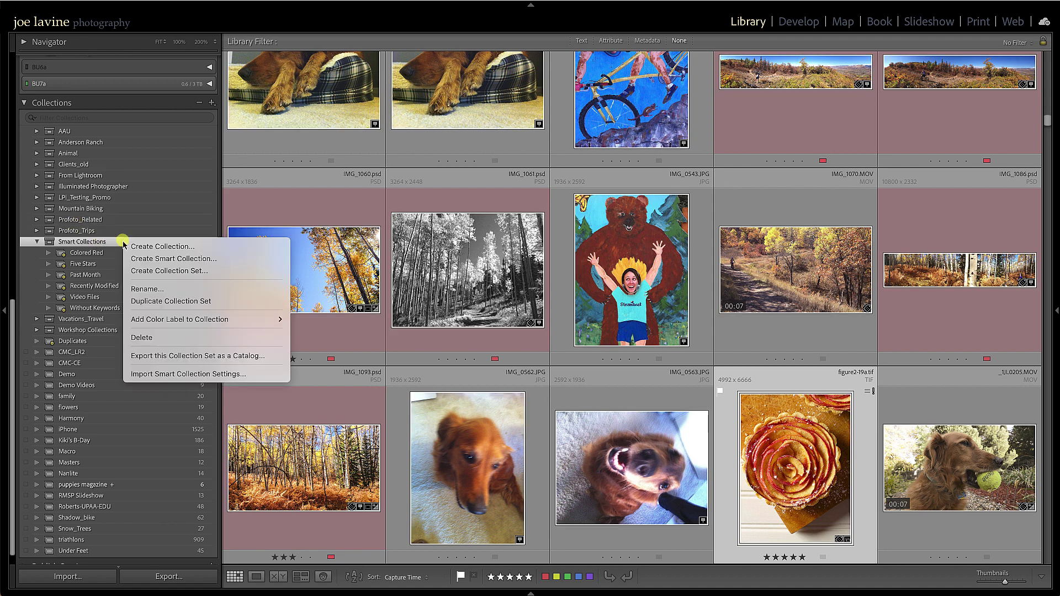
click(144, 258)
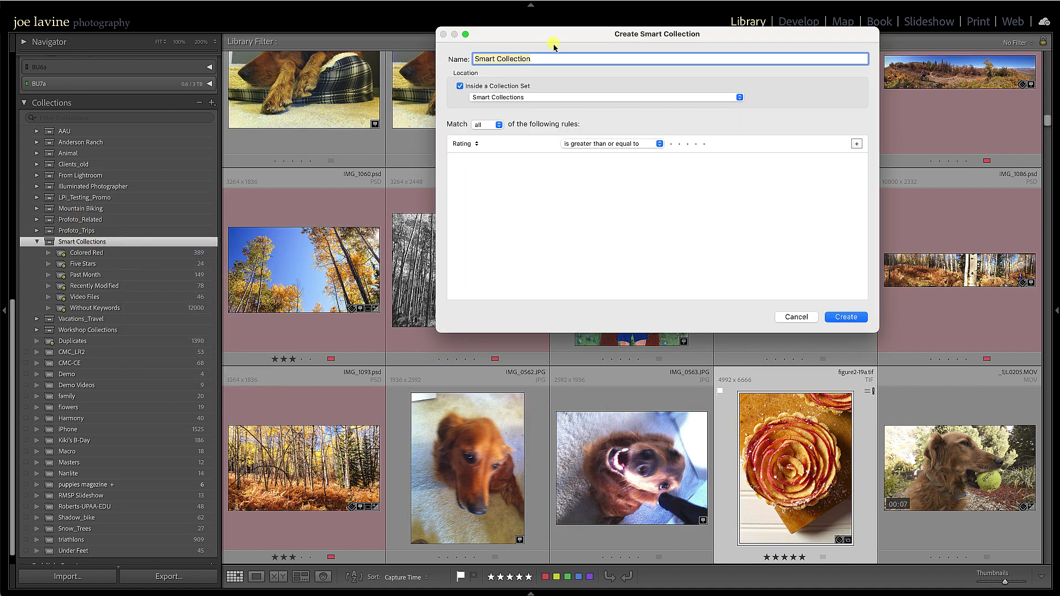
text(test)
click(573, 97)
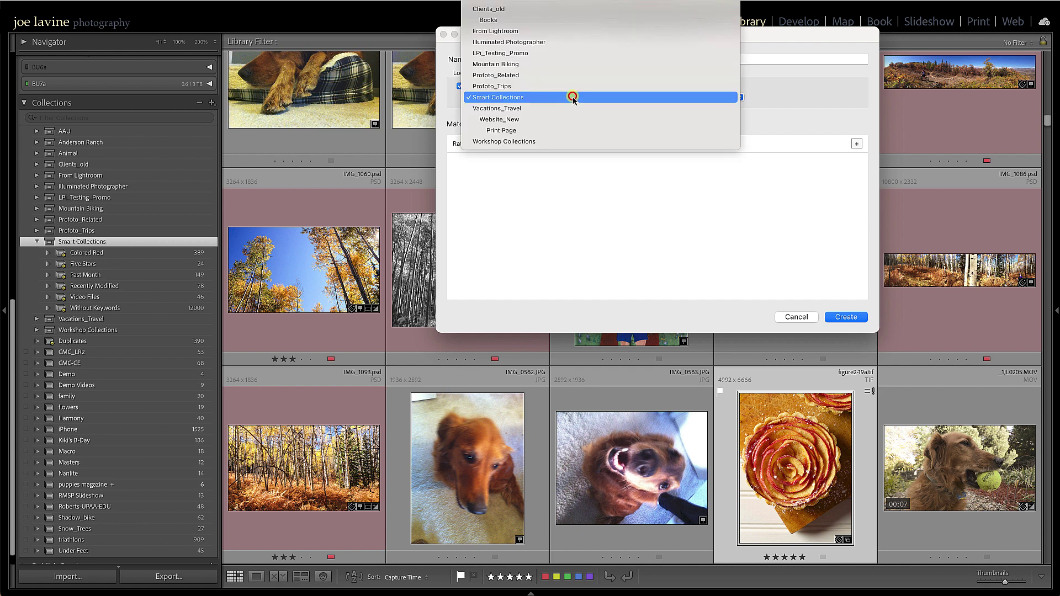
click(530, 98)
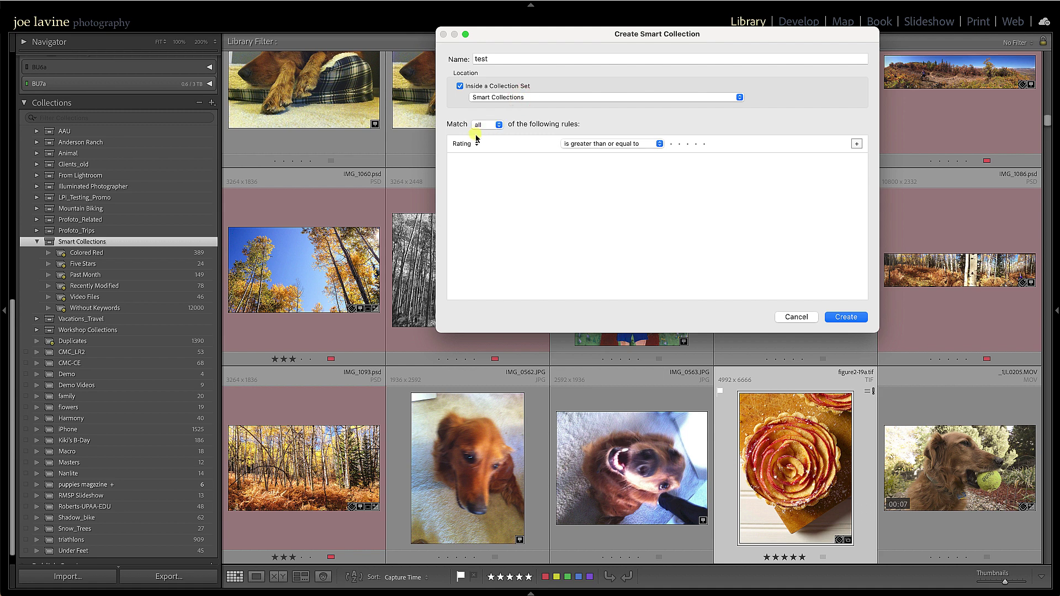
click(492, 124)
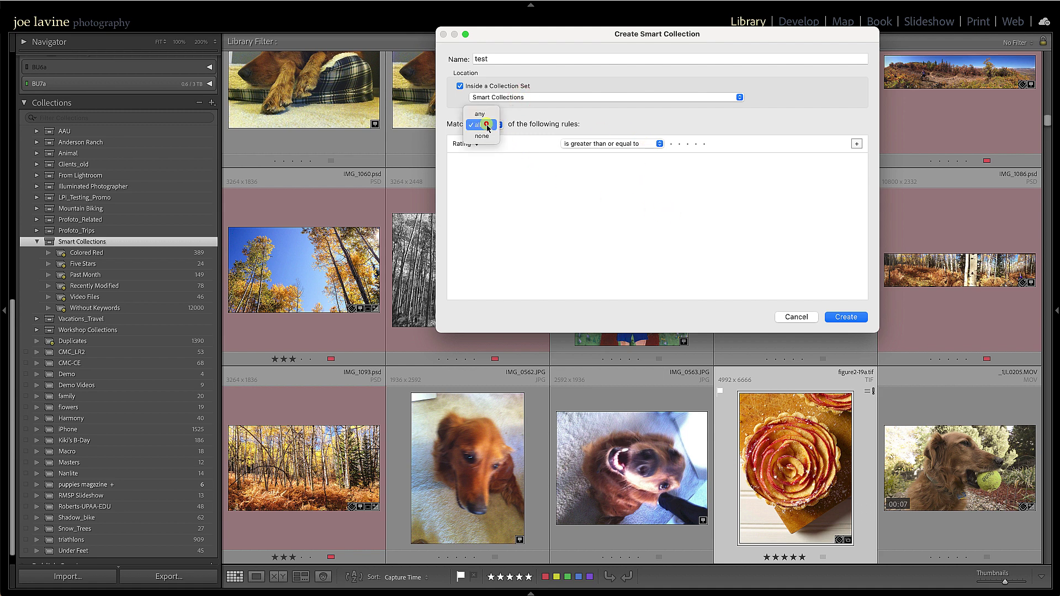
click(567, 132)
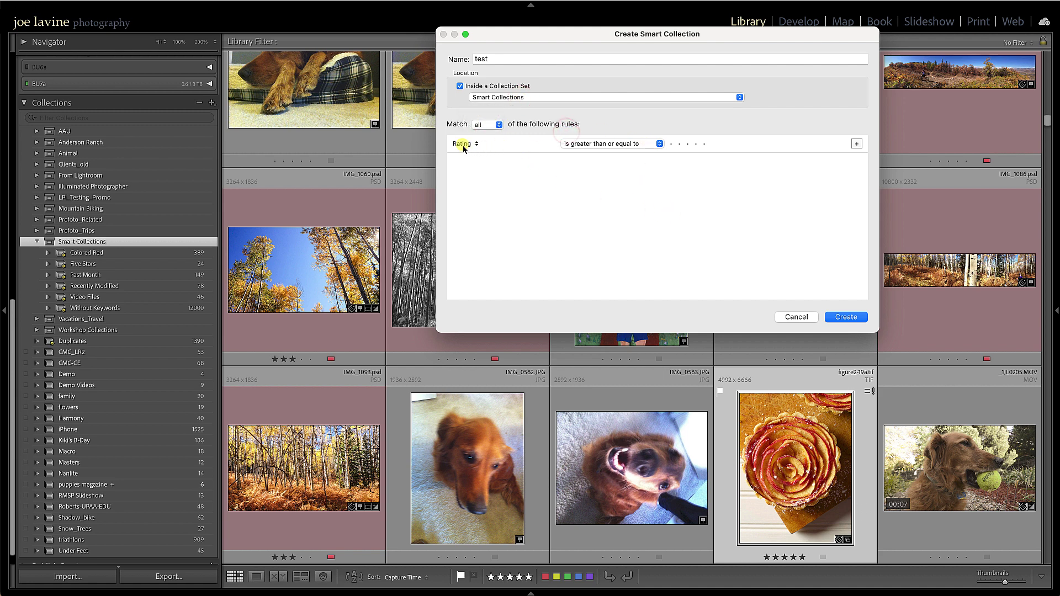
Add a Camera Serial Number rule and a four-star-or-higher Rating rule, then create it.
click(469, 143)
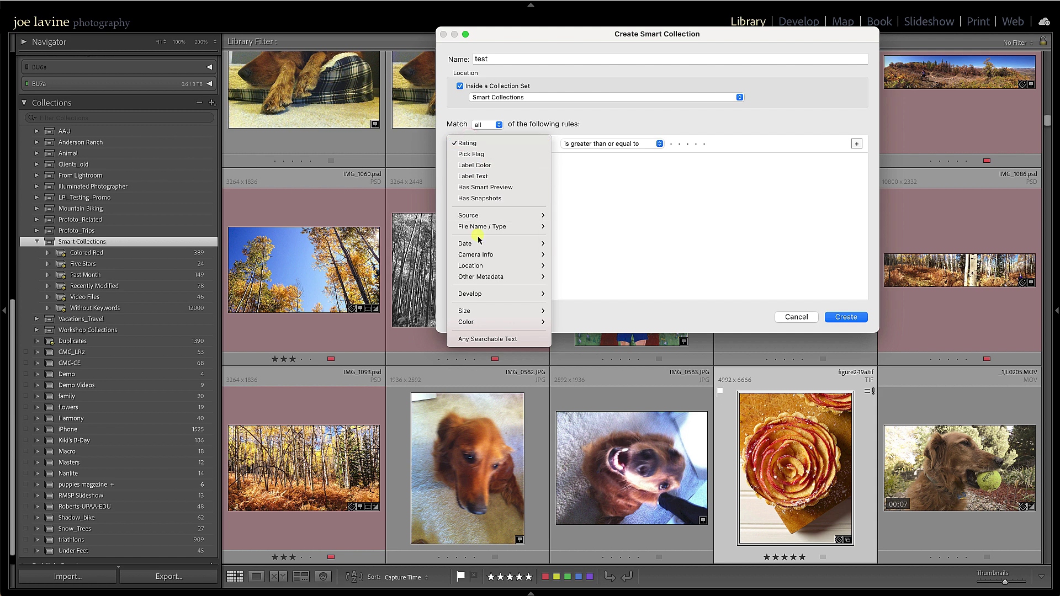
mouse_move(478, 257)
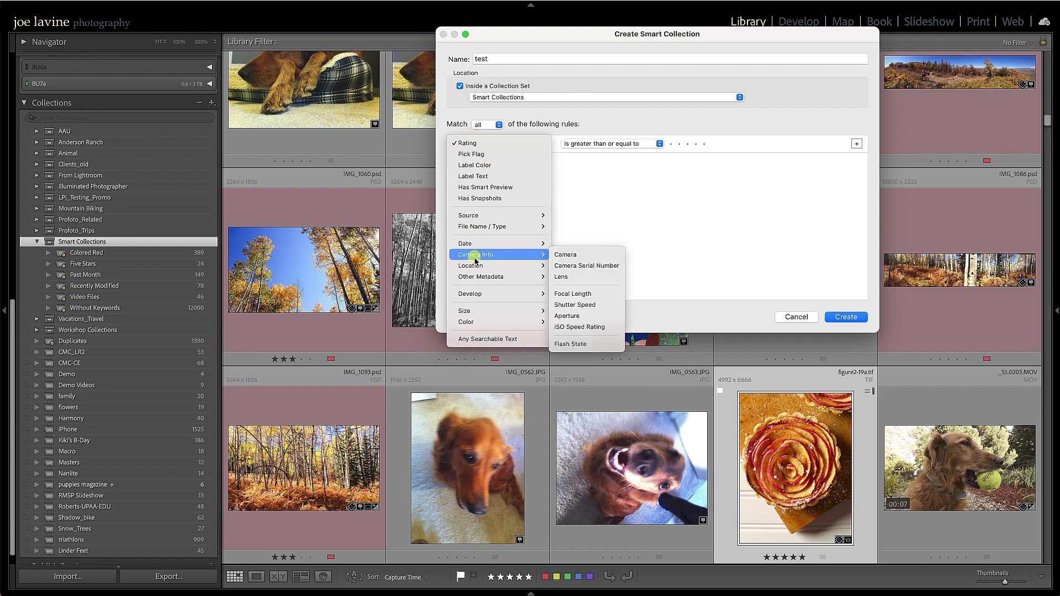
click(588, 266)
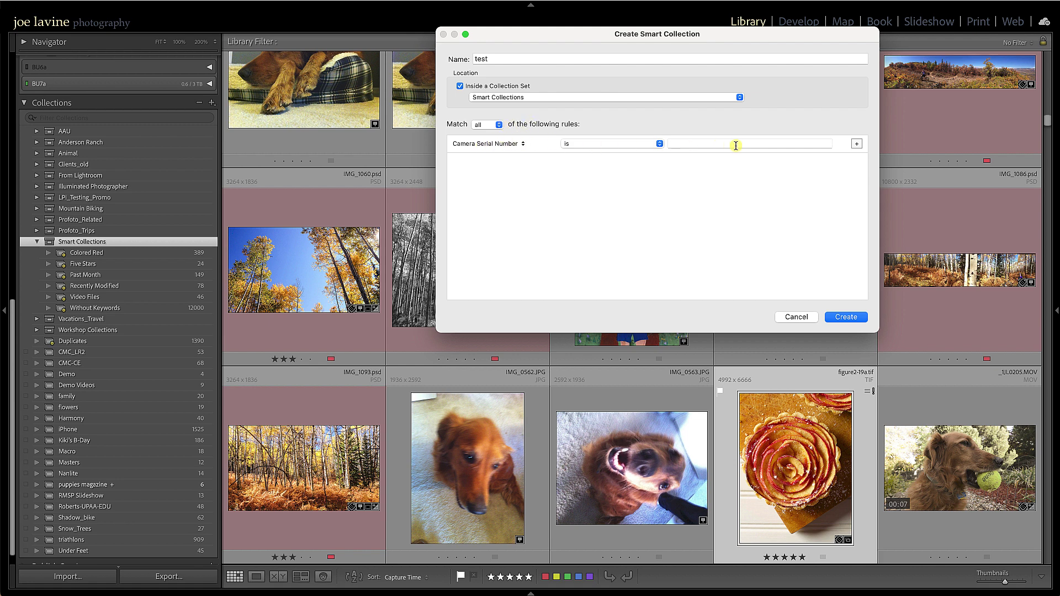
click(857, 144)
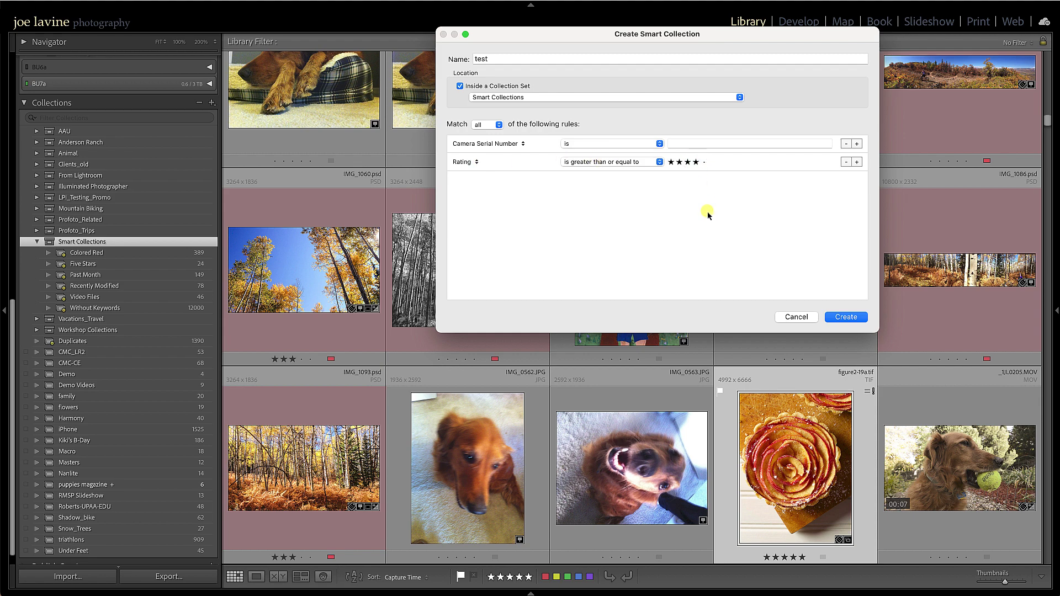
click(856, 318)
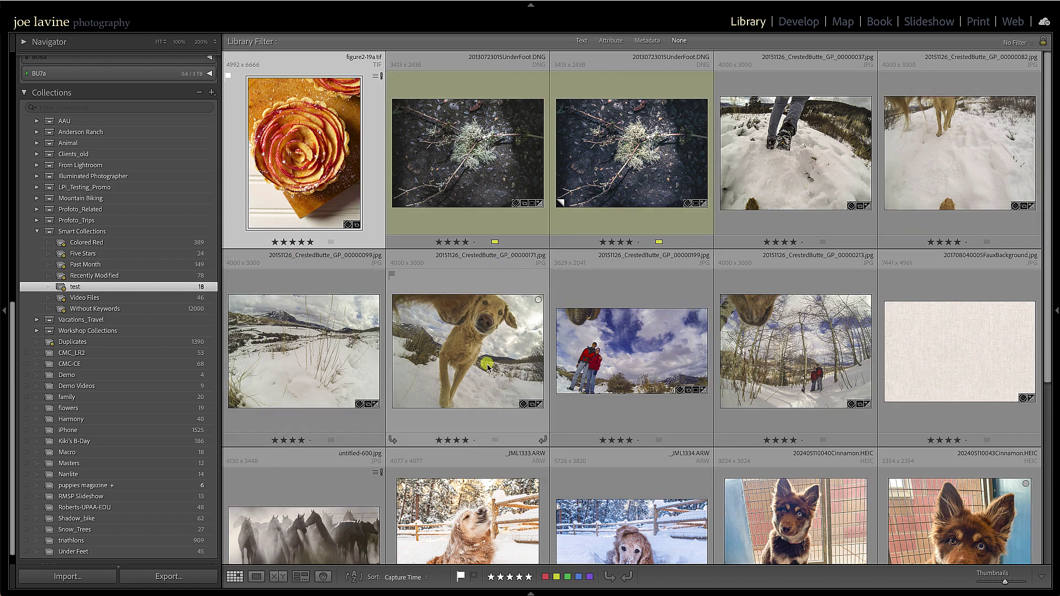
scroll(487, 362, down, 5)
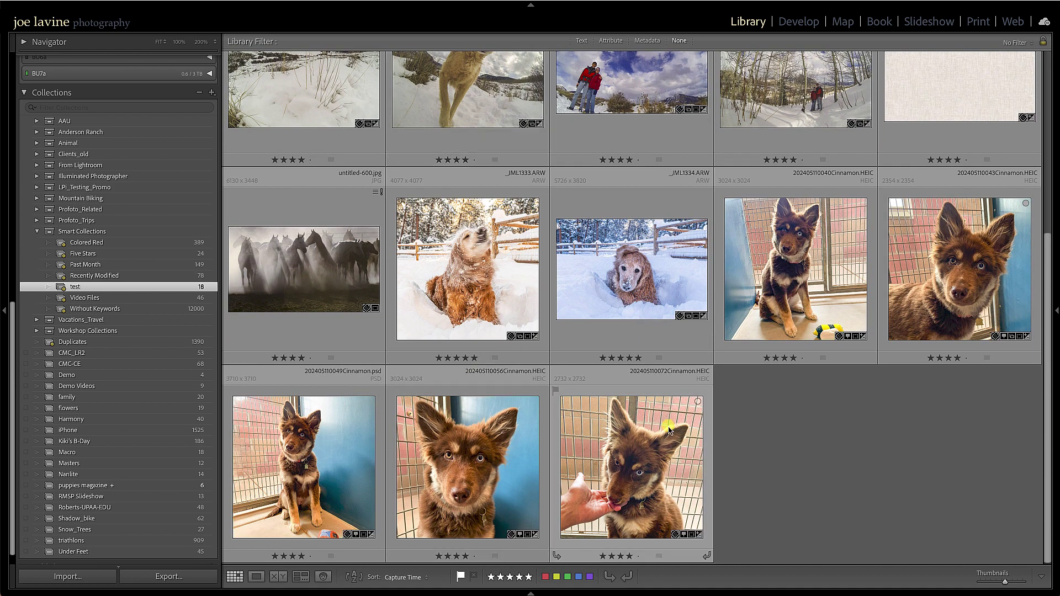
scroll(551, 398, up, 5)
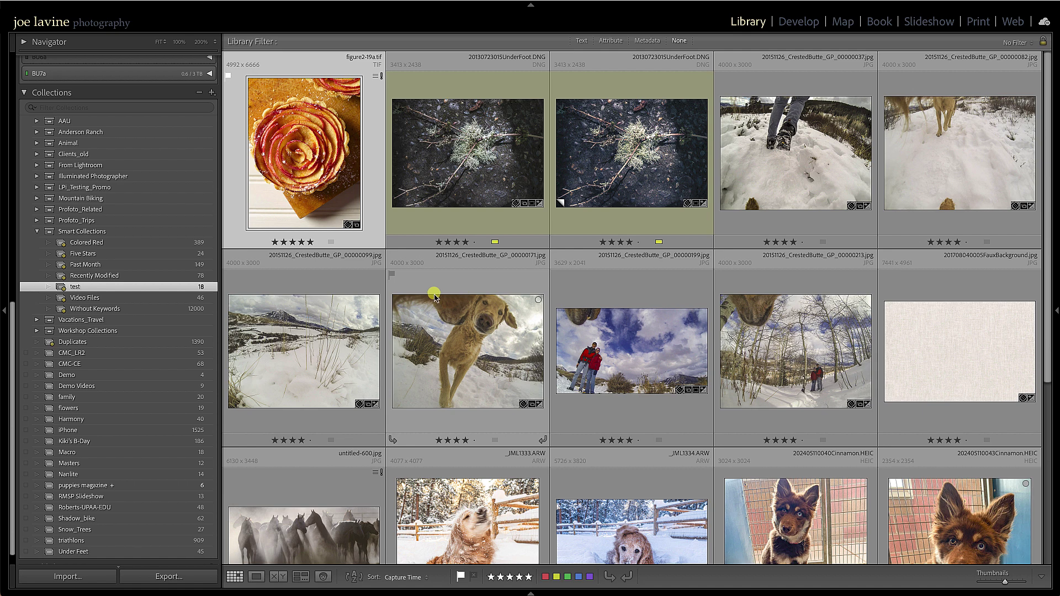
scroll(89, 213, up, 6)
scroll(93, 215, up, 8)
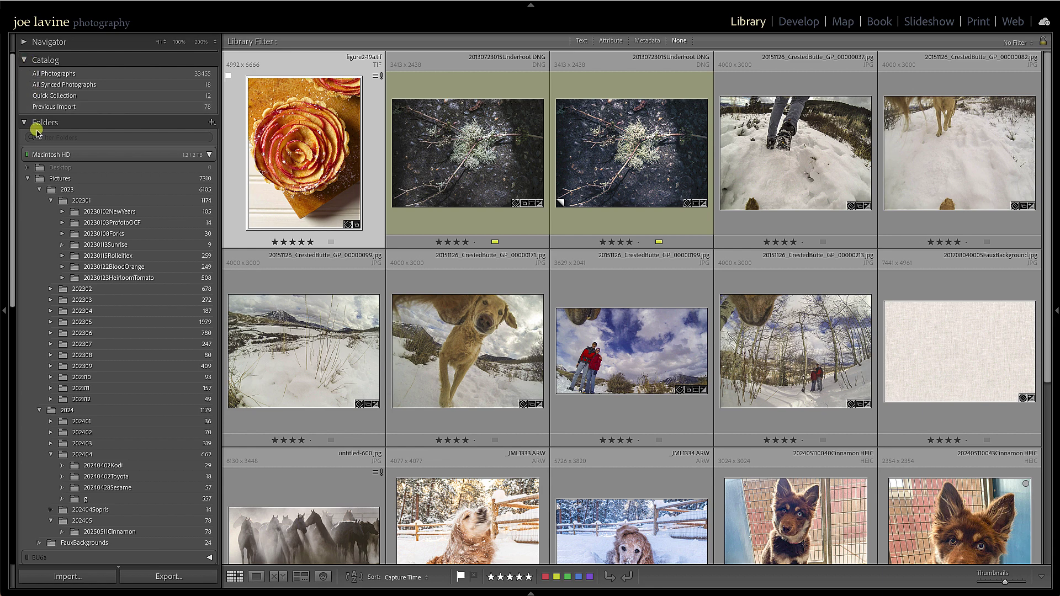
Collapse Smart Collections and show the puppies magazine collection's six dog photos.
scroll(106, 186, down, 5)
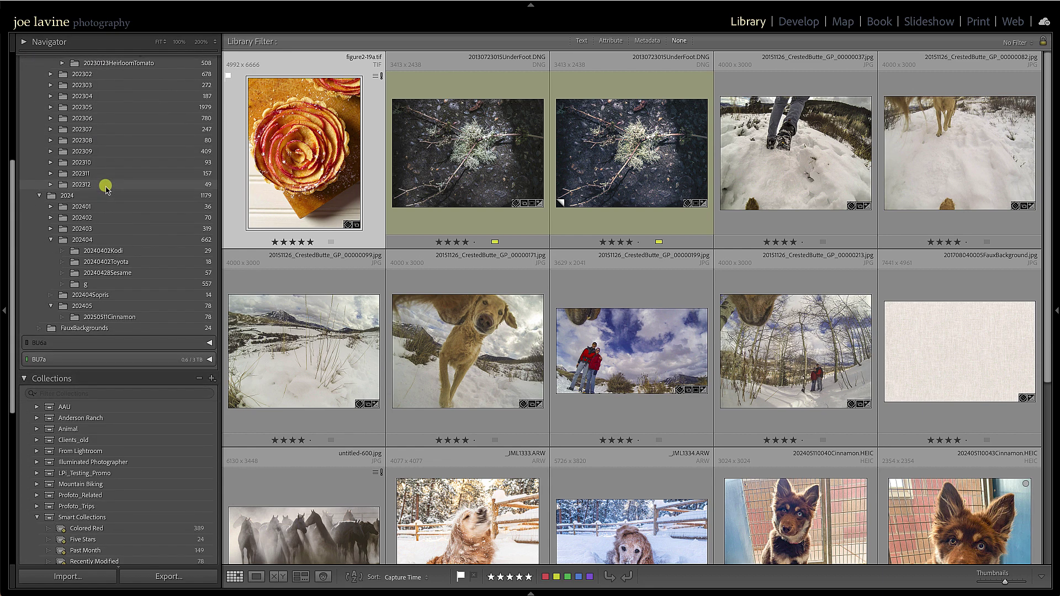
scroll(105, 187, up, 5)
scroll(105, 186, down, 12)
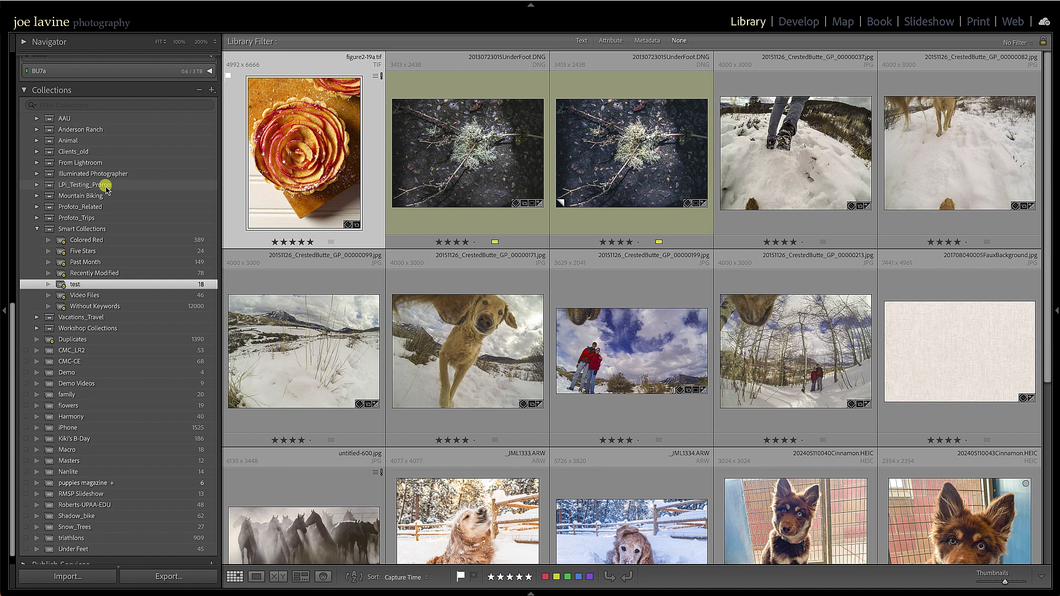
click(33, 228)
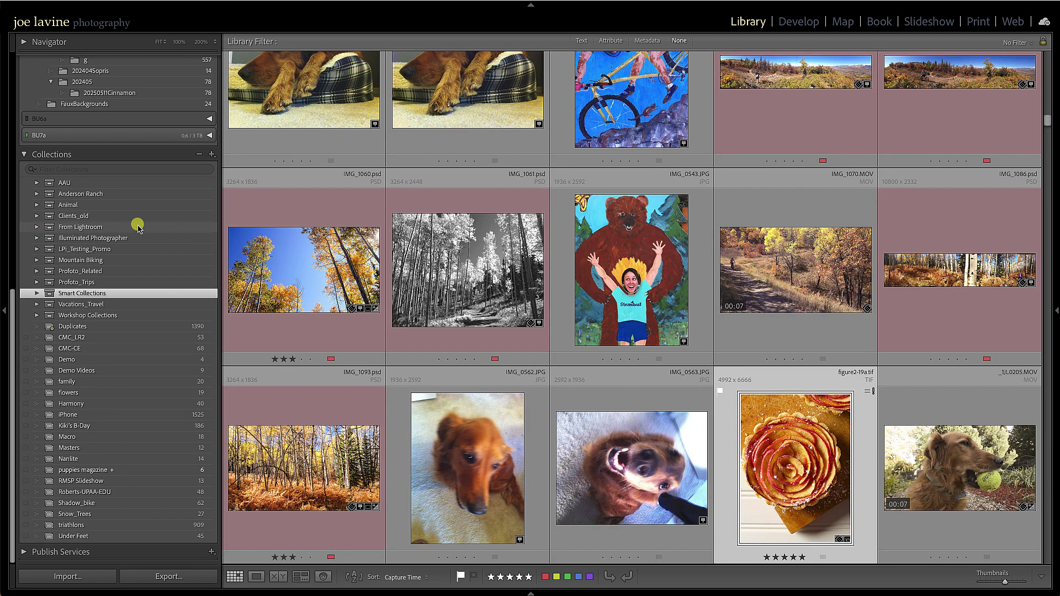
click(136, 470)
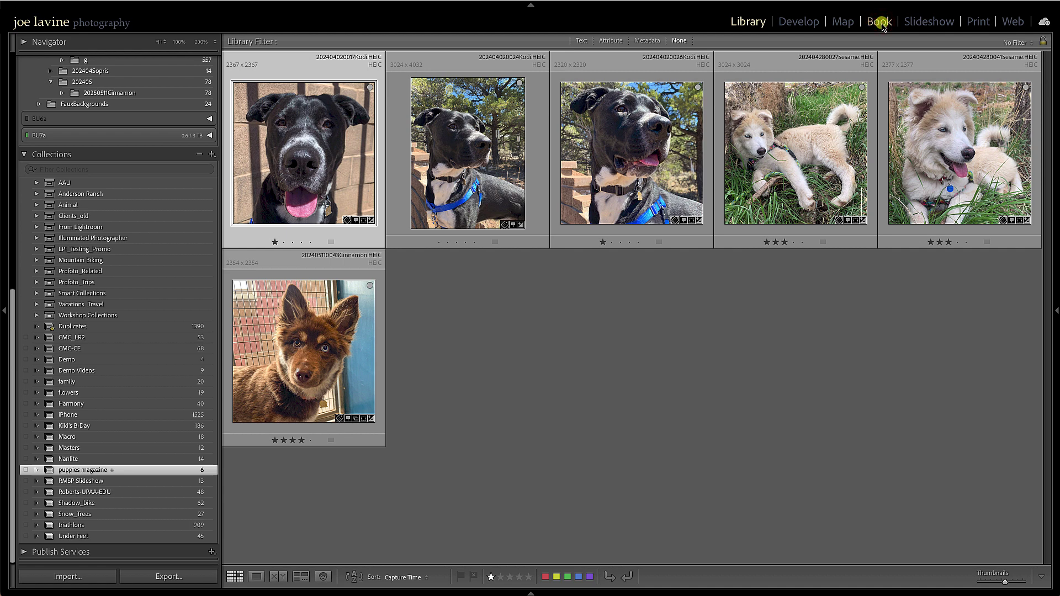
click(882, 23)
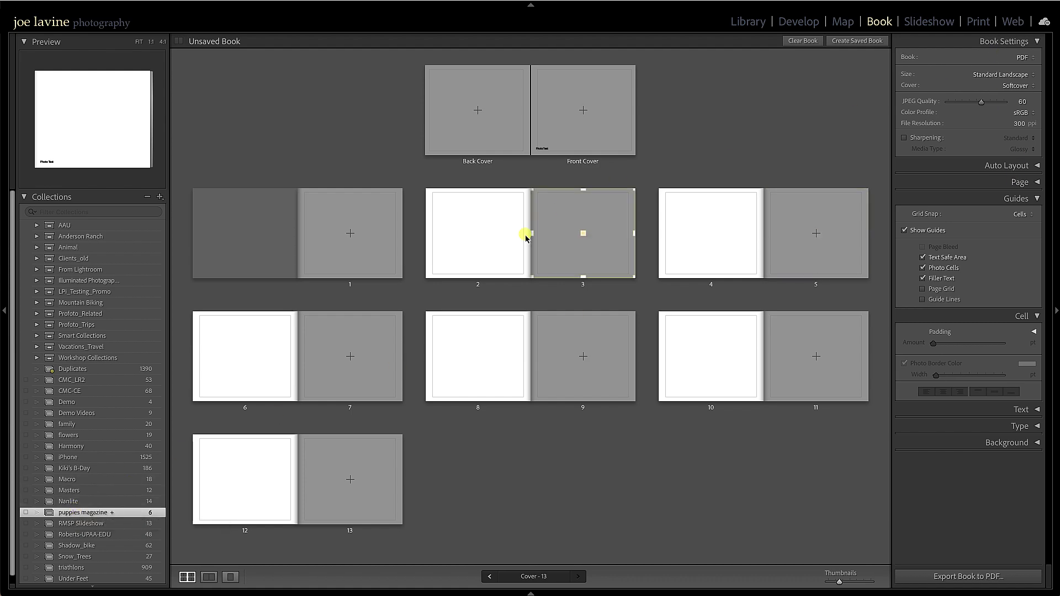
click(751, 23)
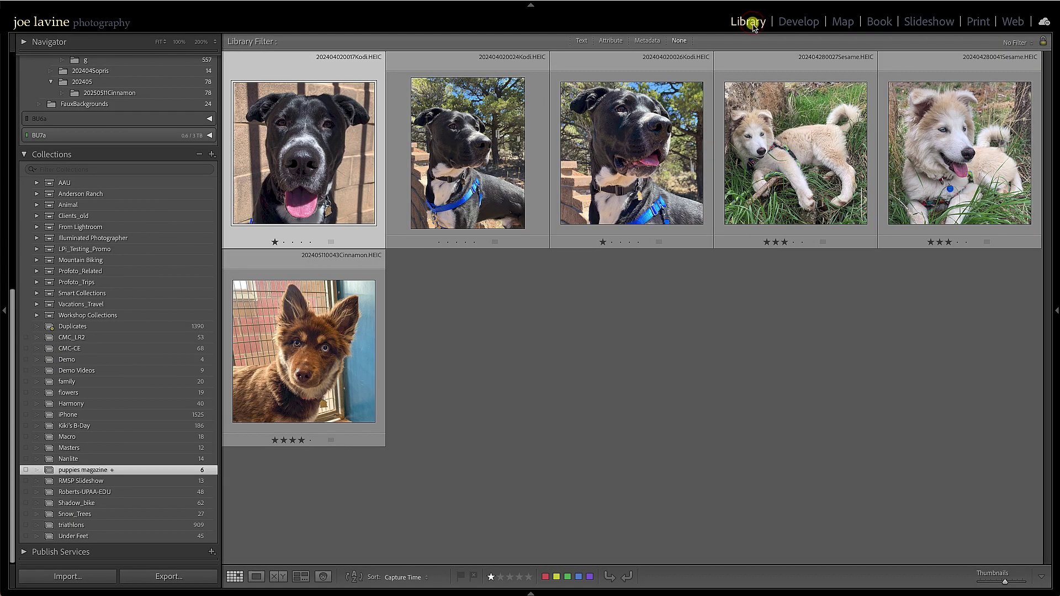